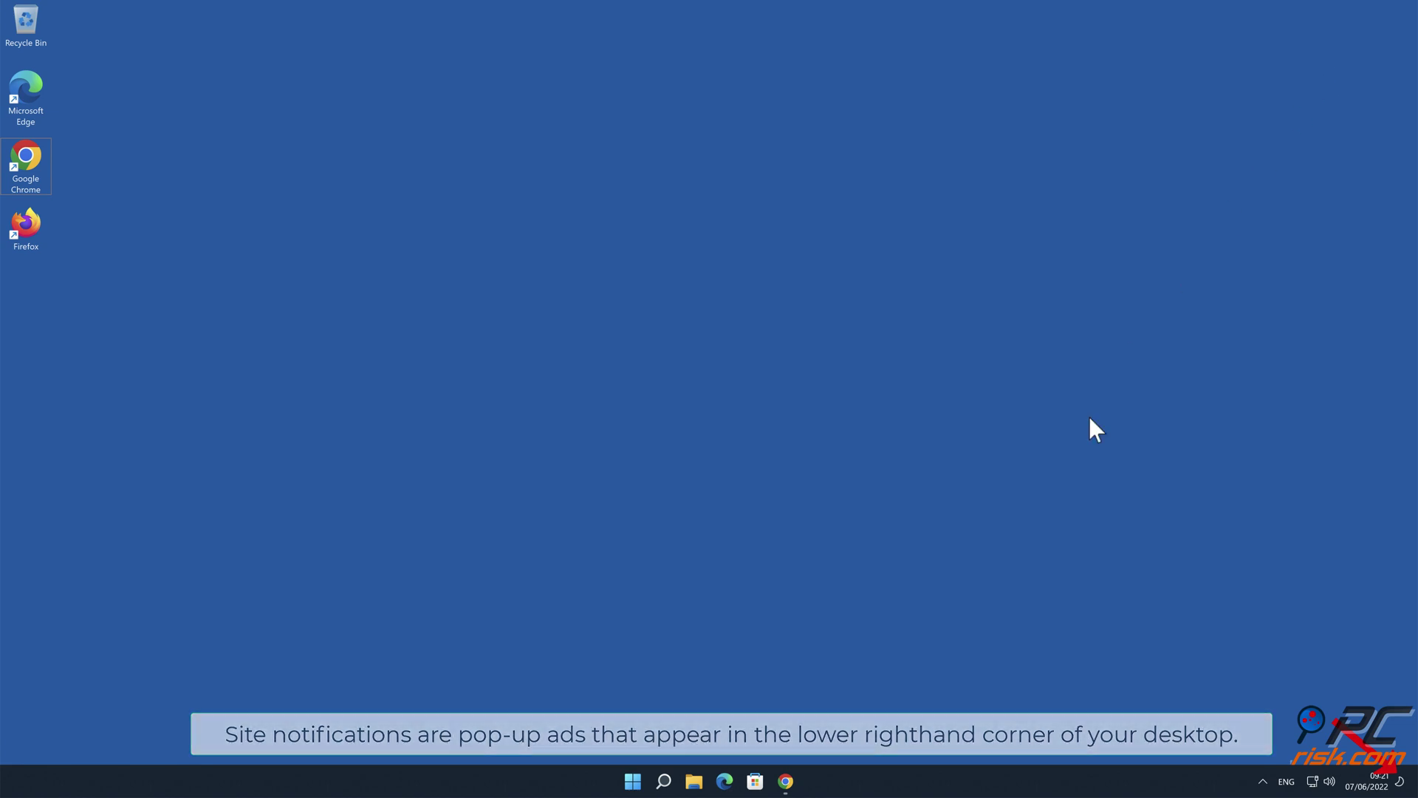
# Bring up the freecaptcha.top page in Chrome and allow it to send notifications.
pyautogui.click(786, 781)
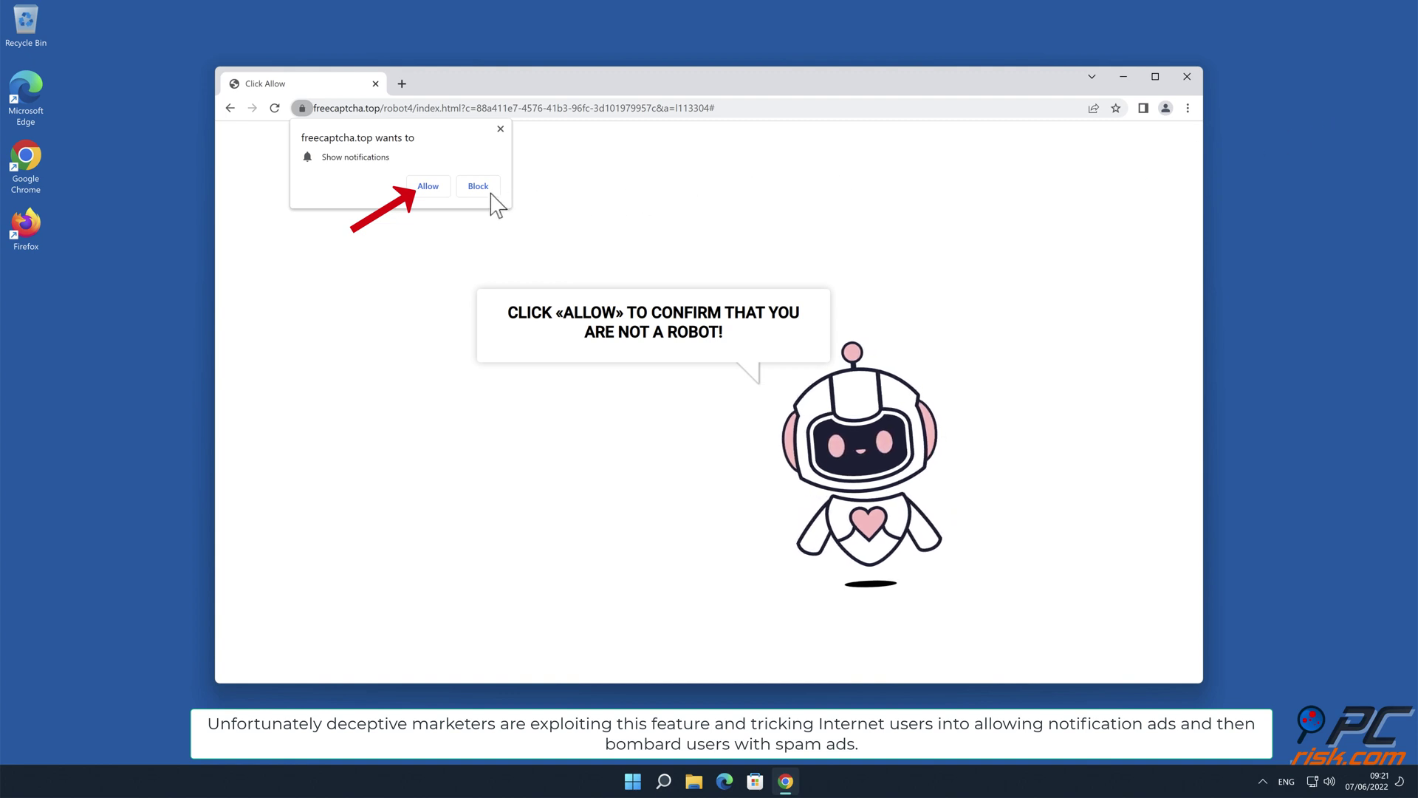
pyautogui.click(441, 194)
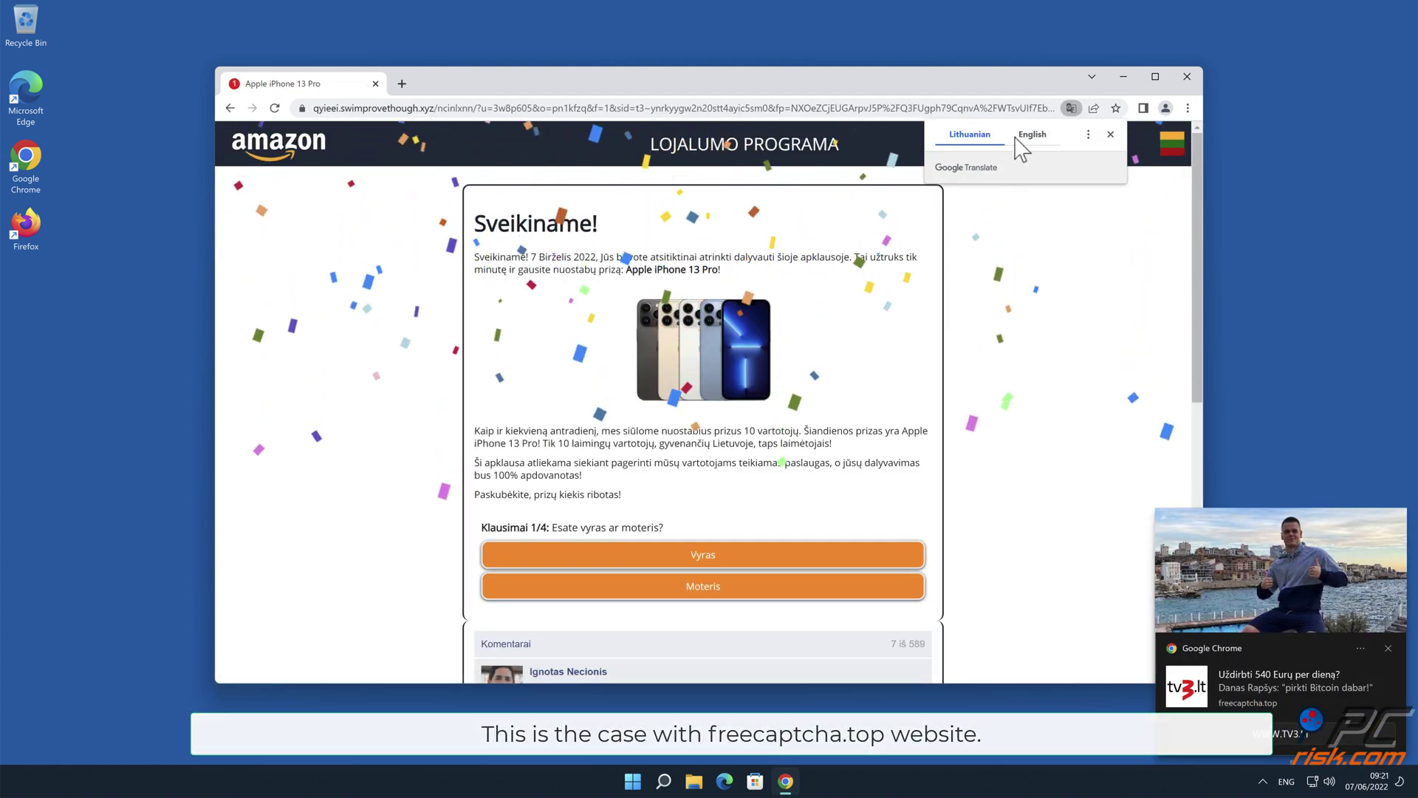
# Close Chrome and dismiss the freecaptcha.top spam notification toast on the desktop.
pyautogui.click(1187, 76)
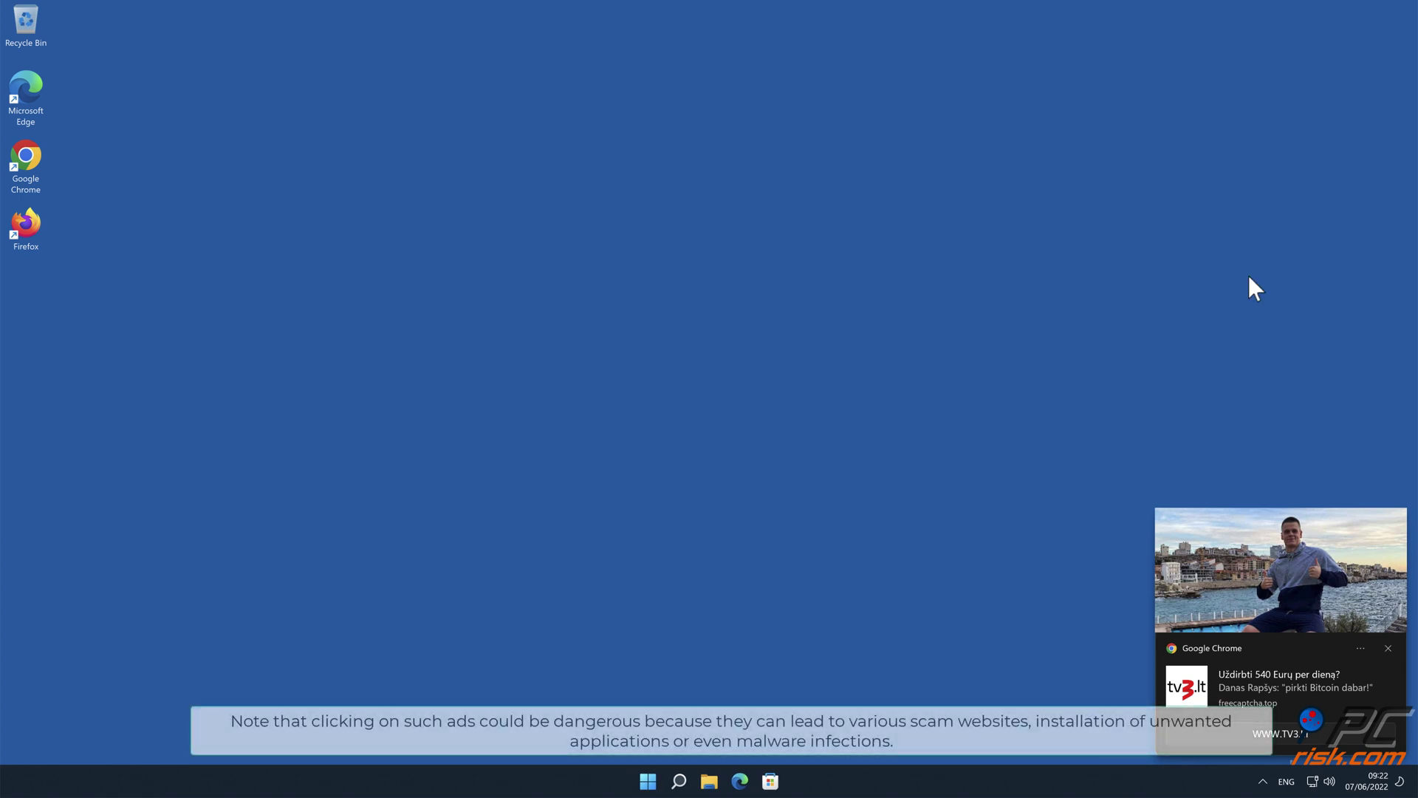
pyautogui.click(1387, 647)
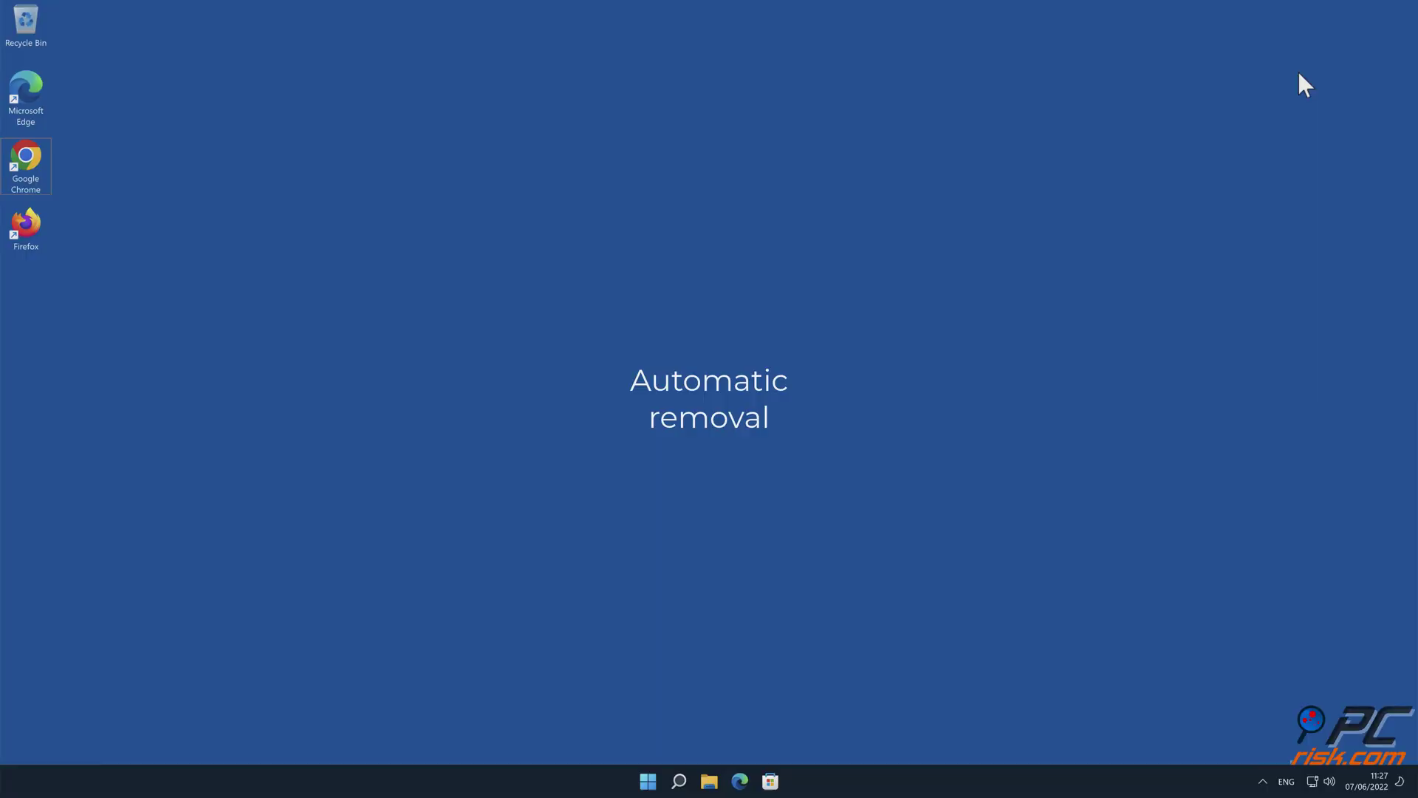
pyautogui.doubleClick(27, 161)
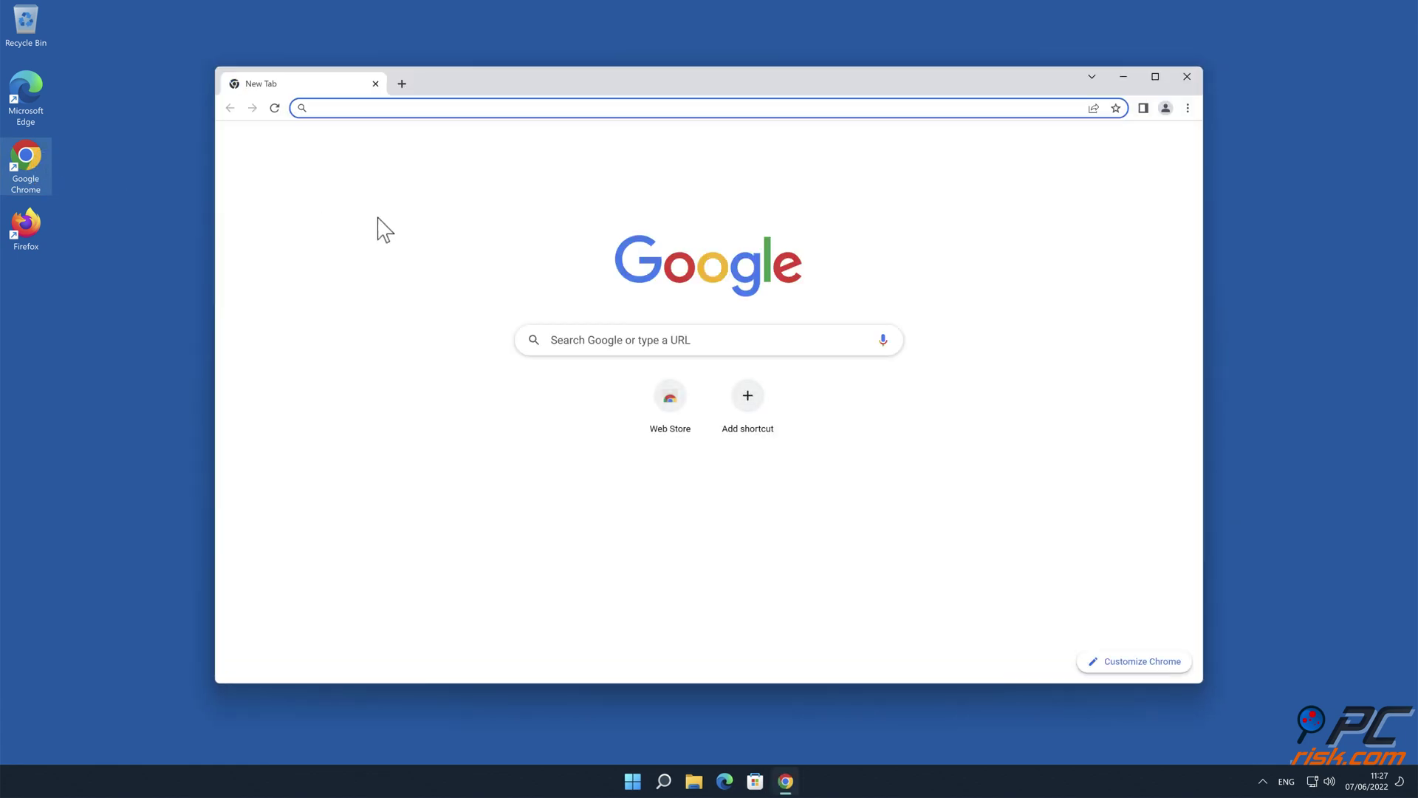
pyautogui.write('www.co')
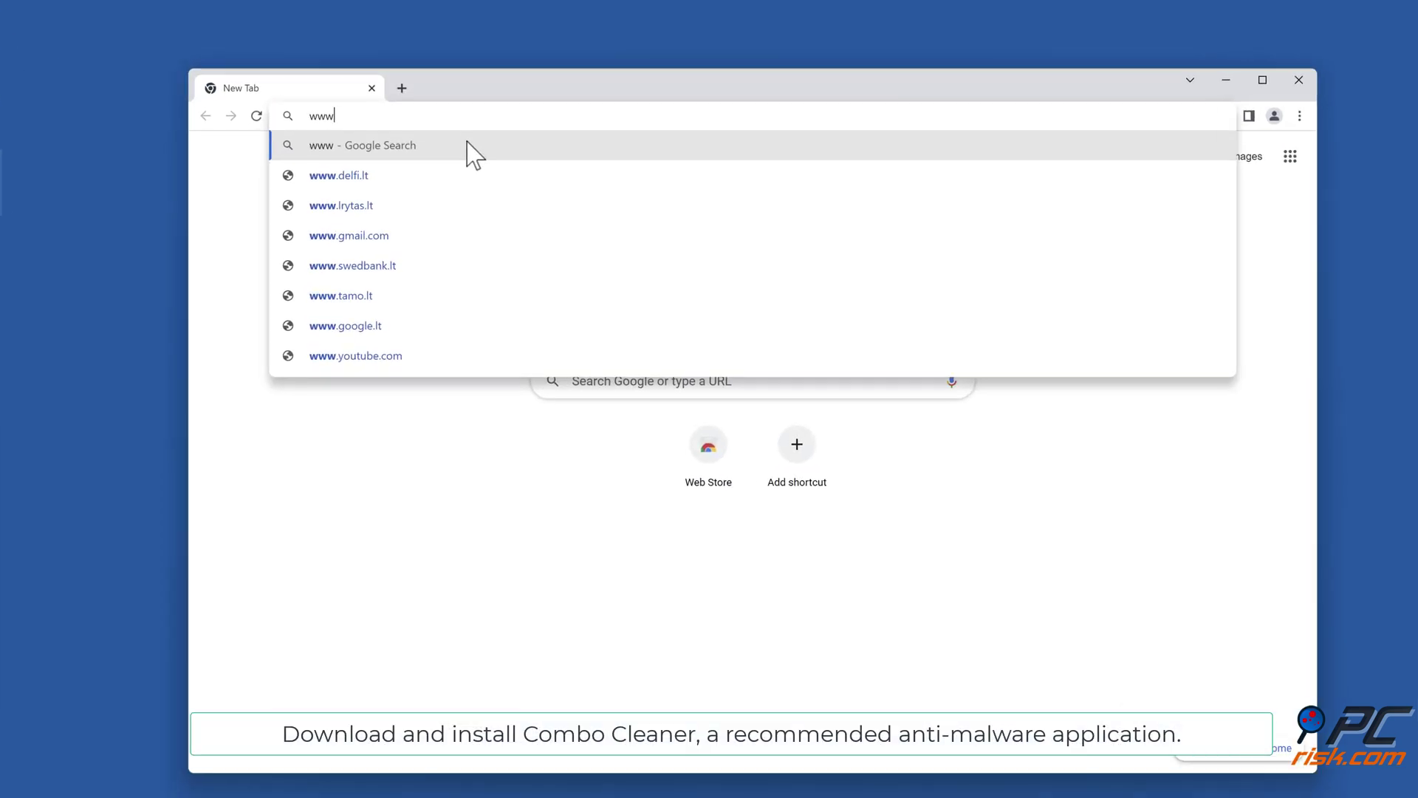
pyautogui.write('mbo')
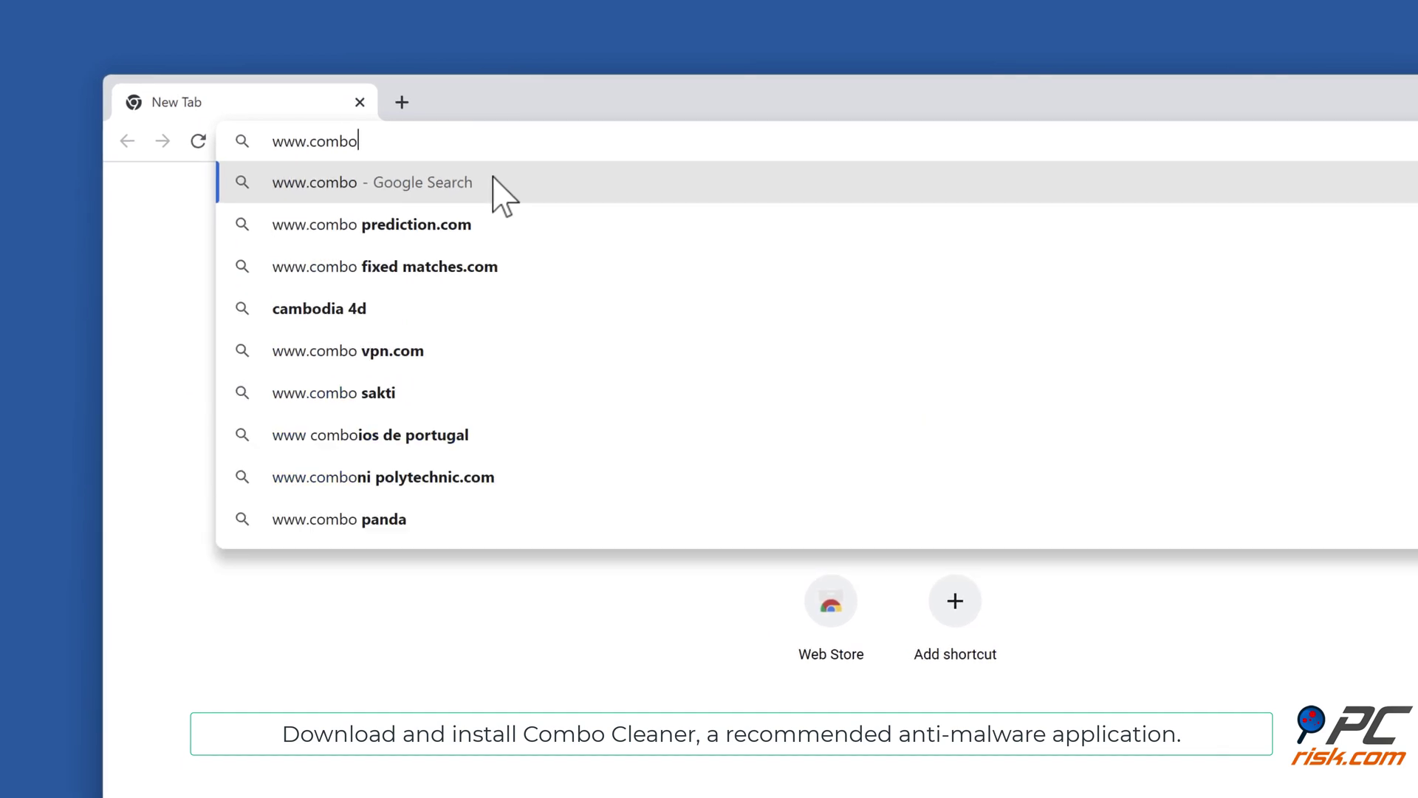
pyautogui.write('cleaner.com')
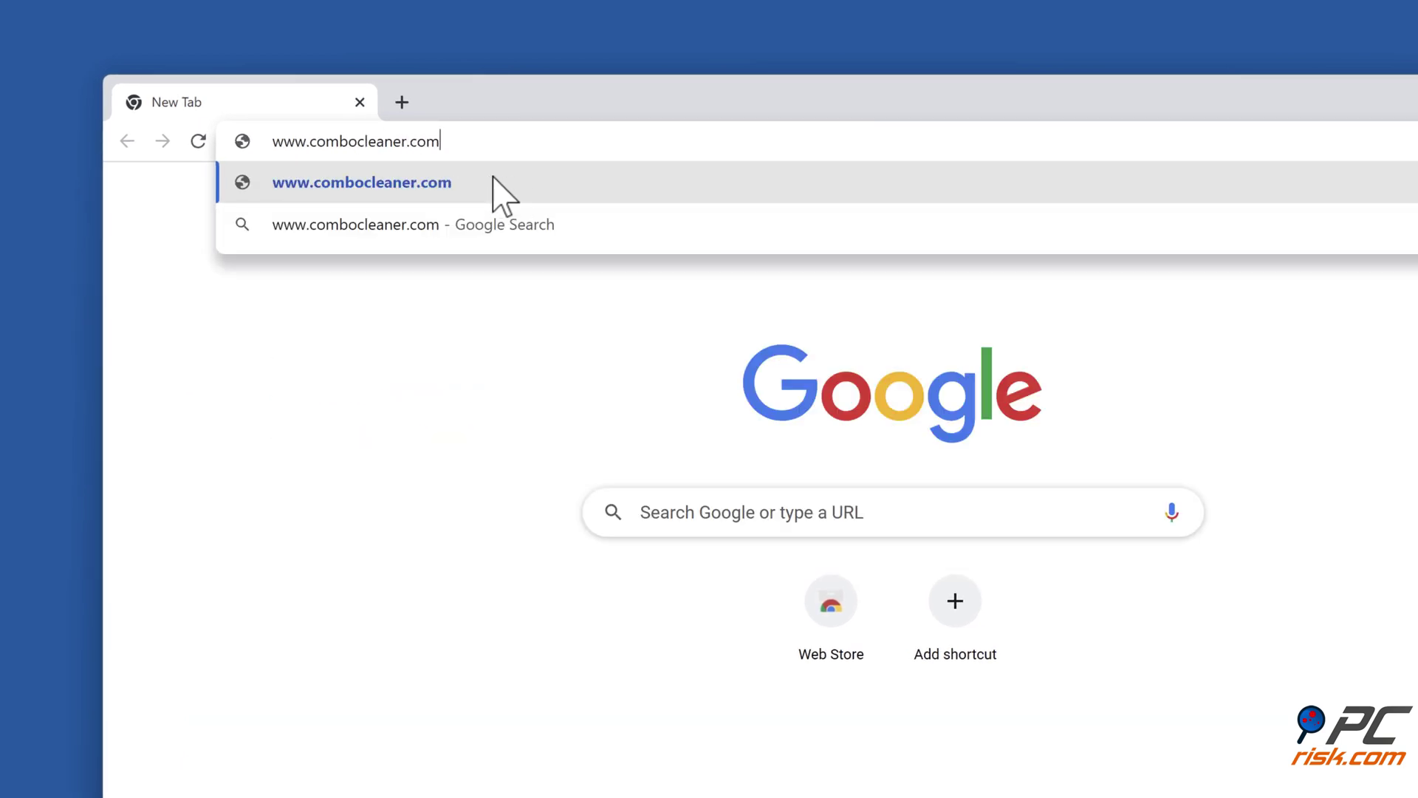
pyautogui.press('Return')
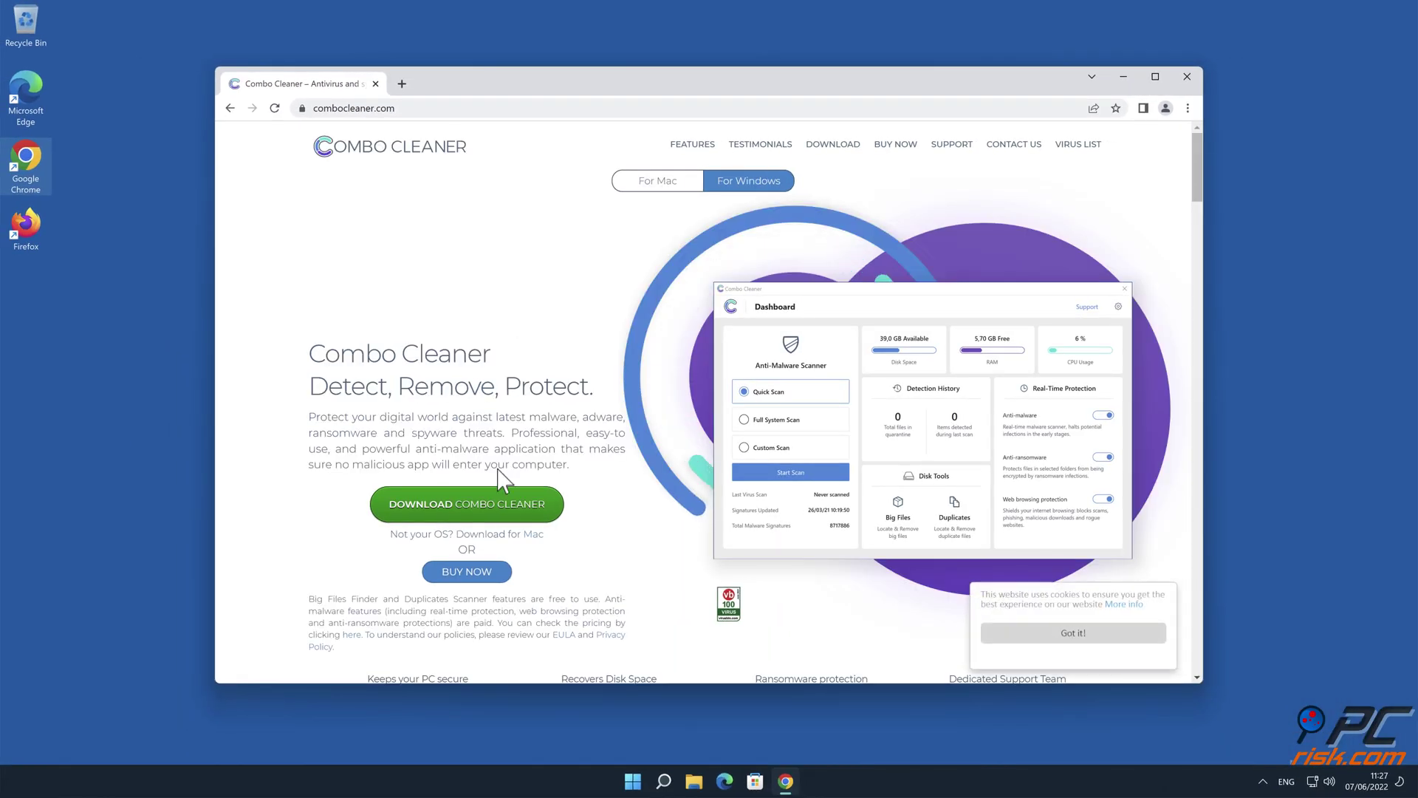
# Download CCSetup.exe, approve the UAC prompt, and install Combo Cleaner with default options.
pyautogui.click(497, 505)
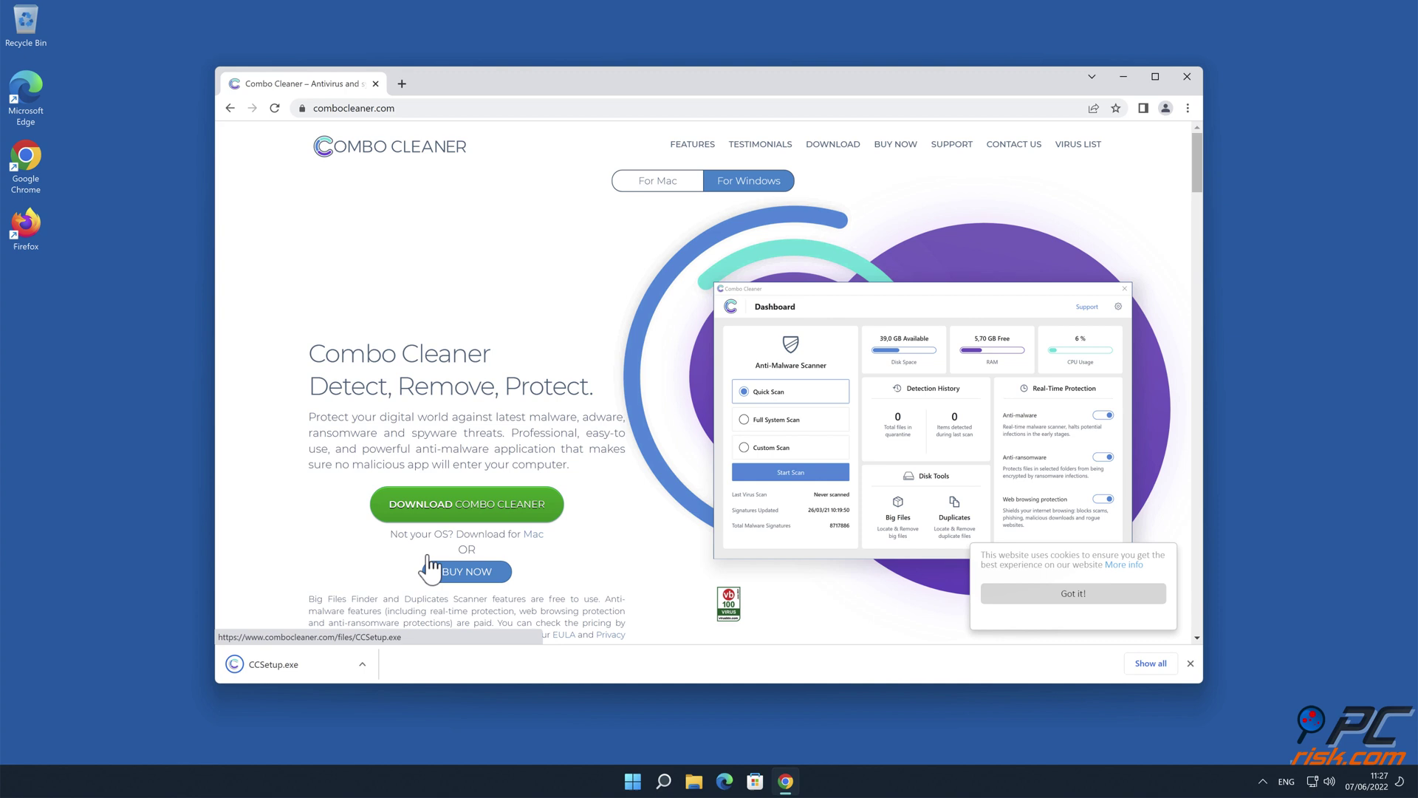
pyautogui.click(324, 669)
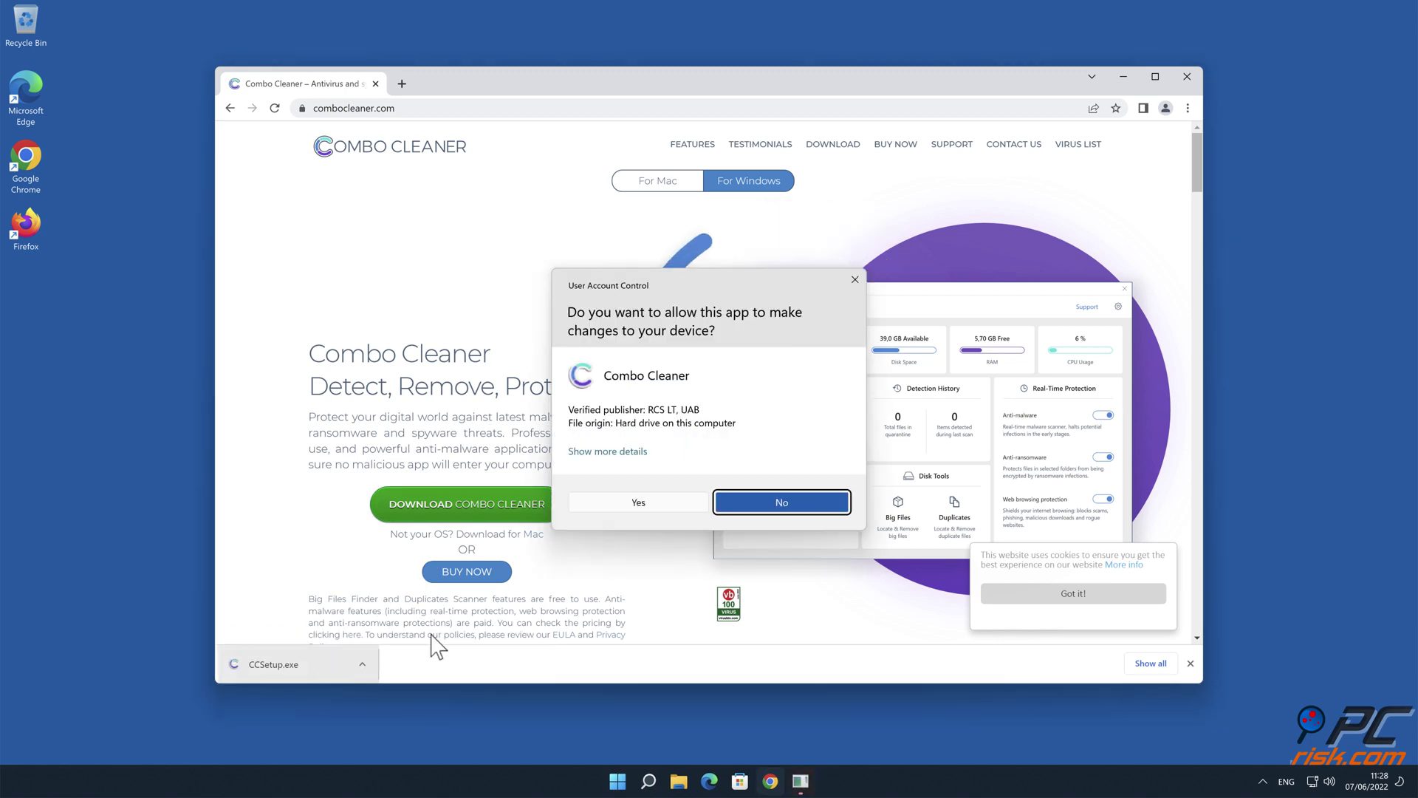
pyautogui.click(650, 505)
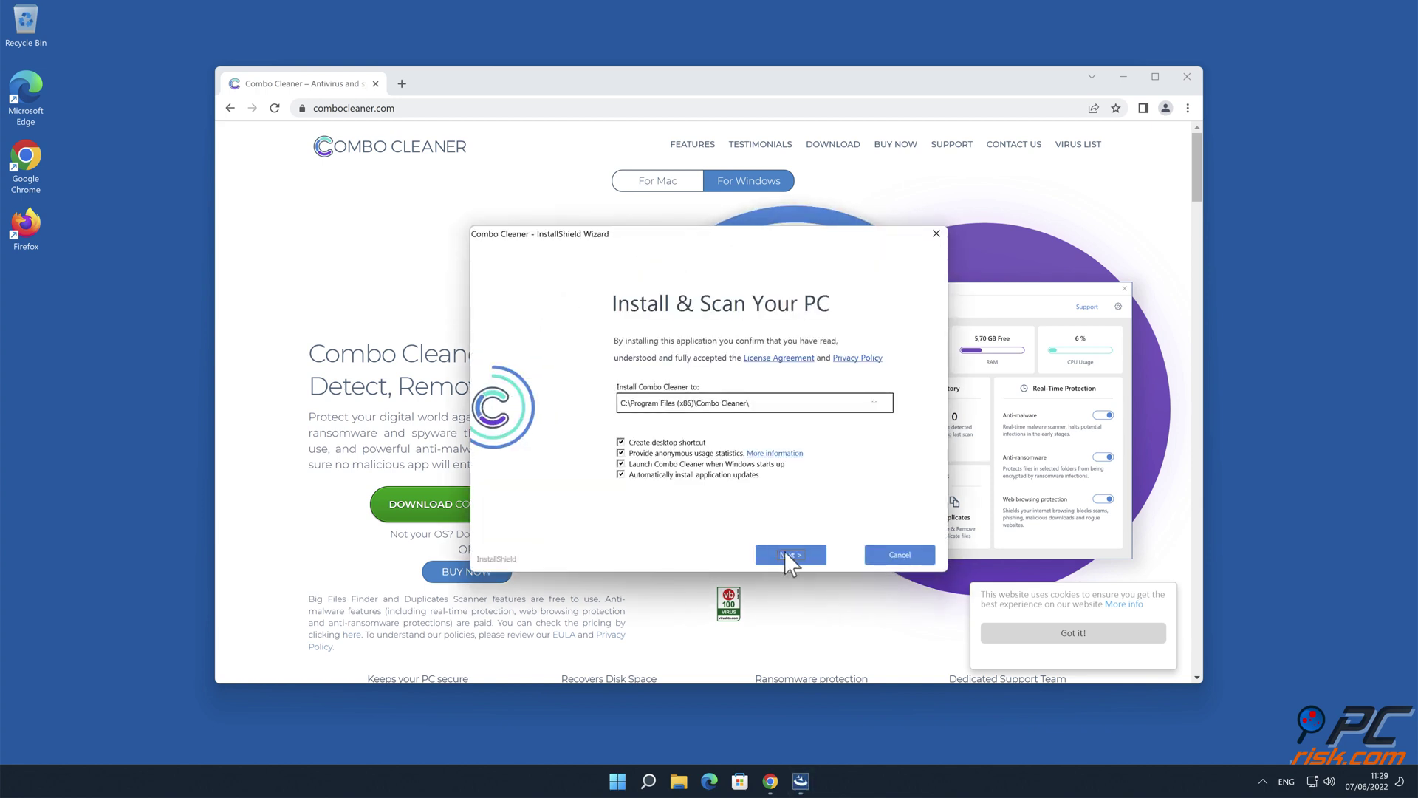
pyautogui.click(786, 554)
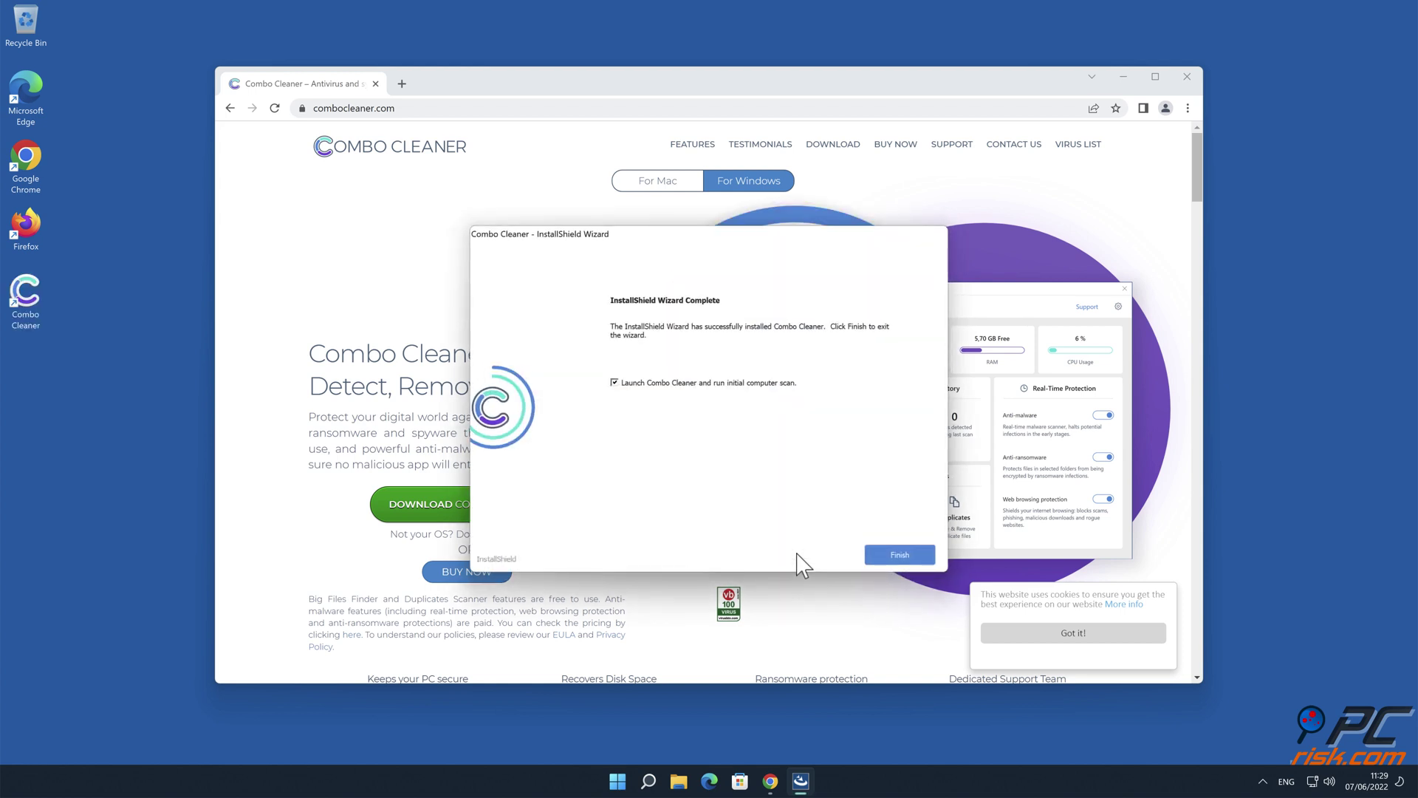
# Finish setup, close Chrome, and quarantine the freecaptcha.top Ads threat found by Combo Cleaner's scan.
pyautogui.click(904, 554)
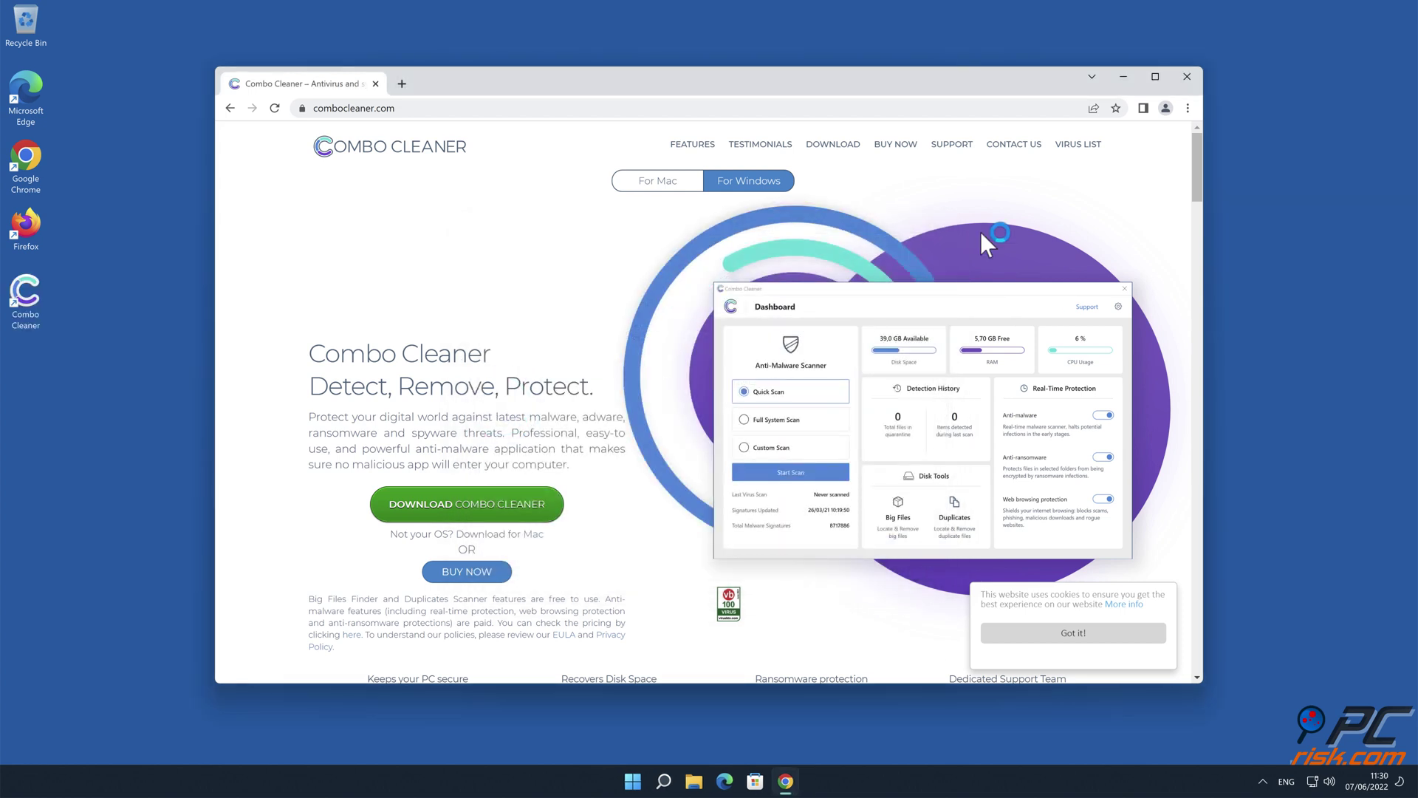
pyautogui.click(1186, 77)
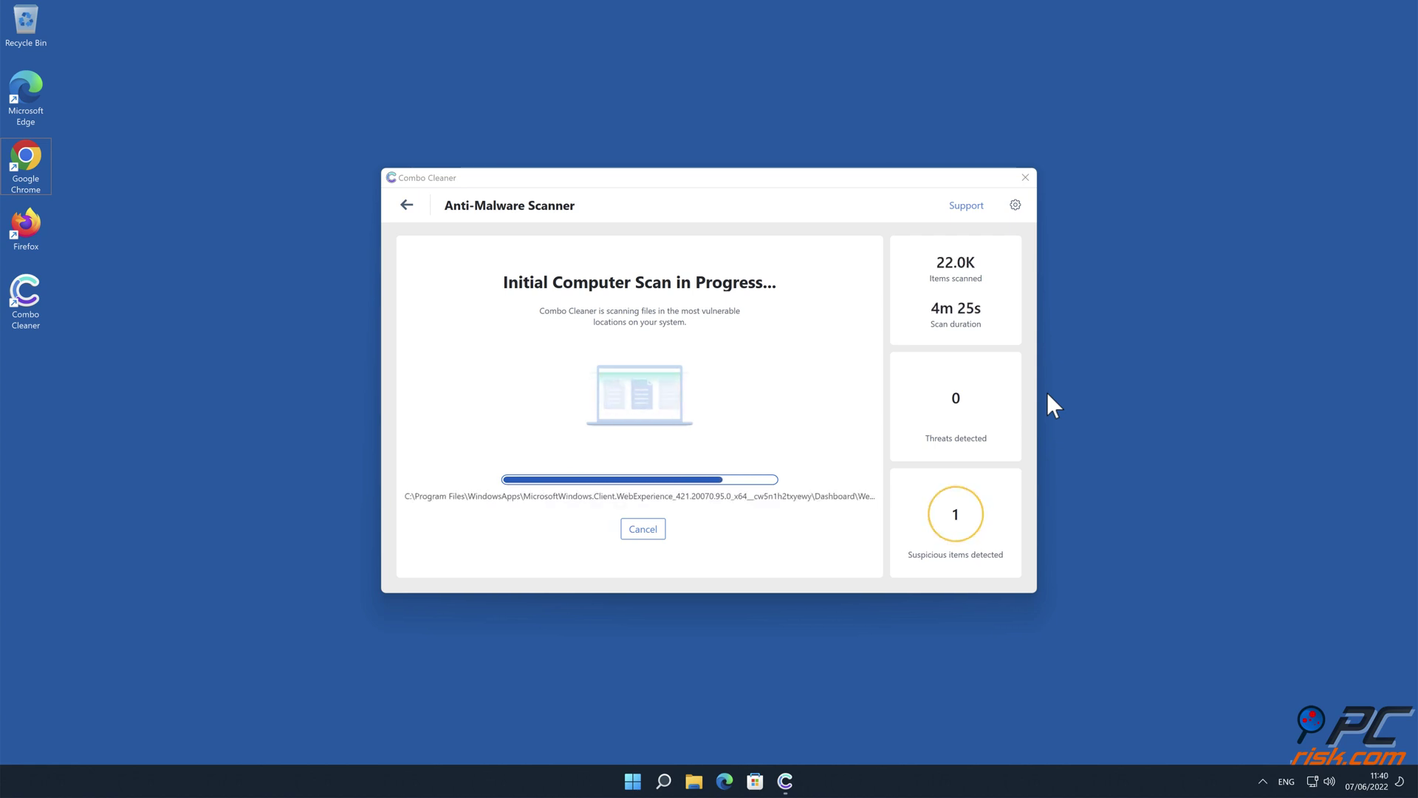
pyautogui.click(963, 548)
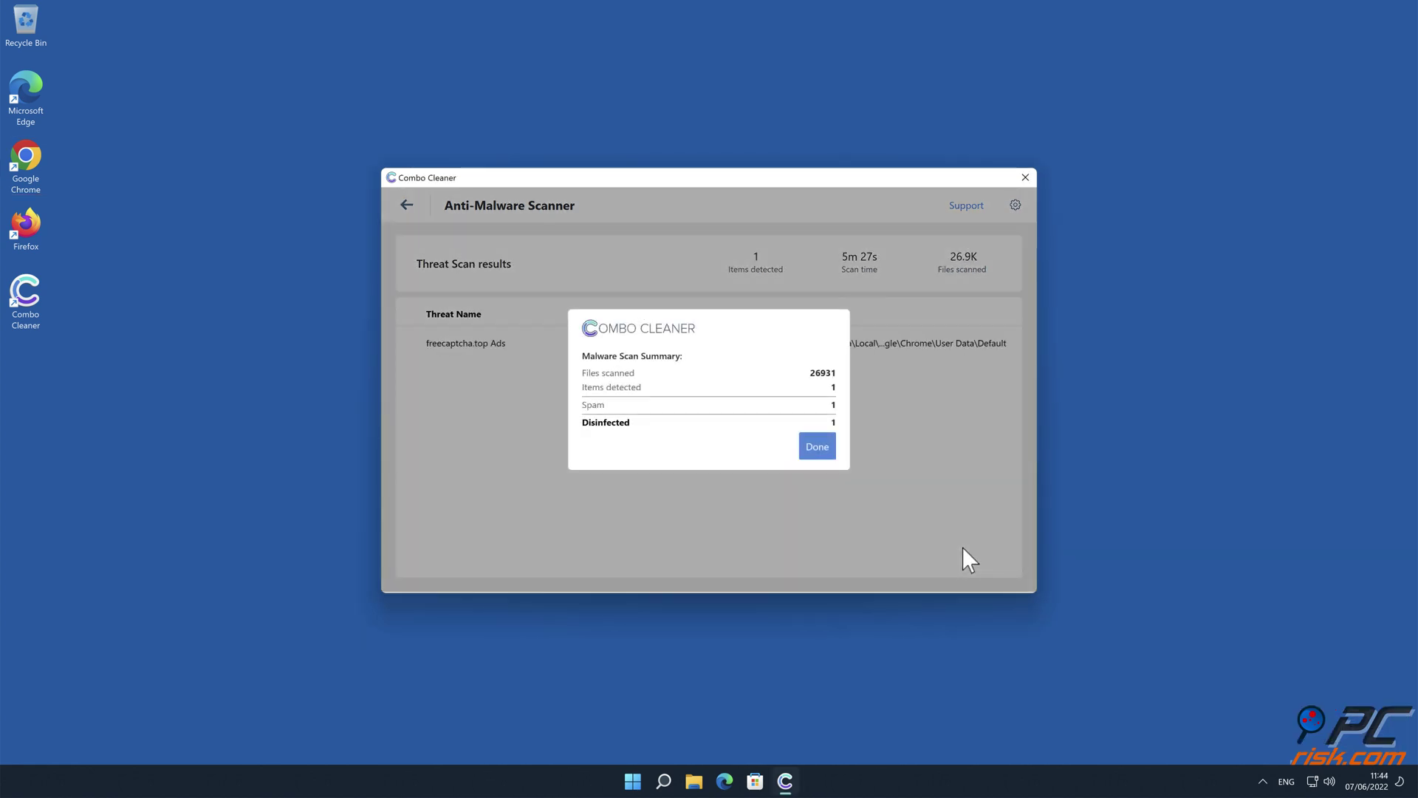
pyautogui.click(825, 451)
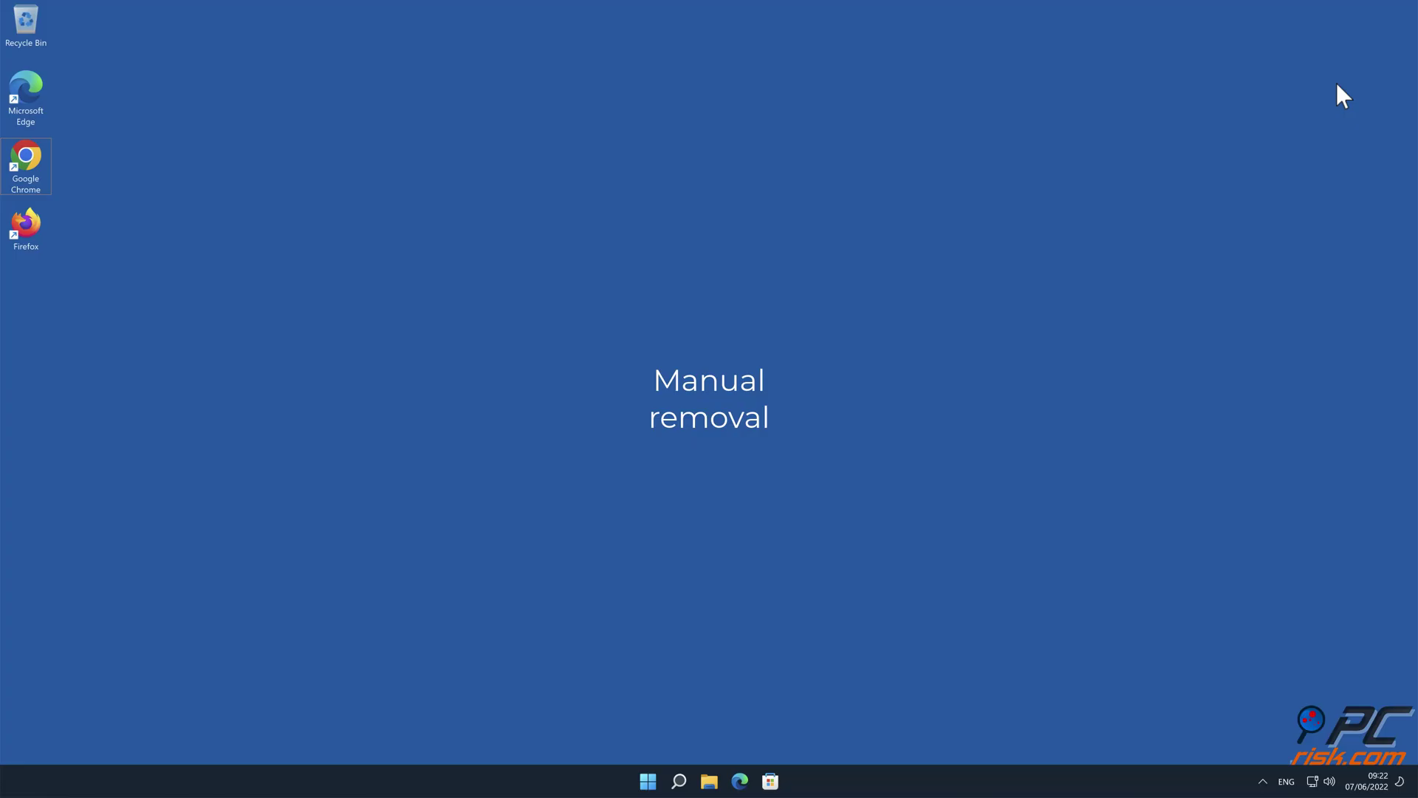
# Launch Chrome from the desktop and open Settings from its three-dot menu.
pyautogui.doubleClick(41, 157)
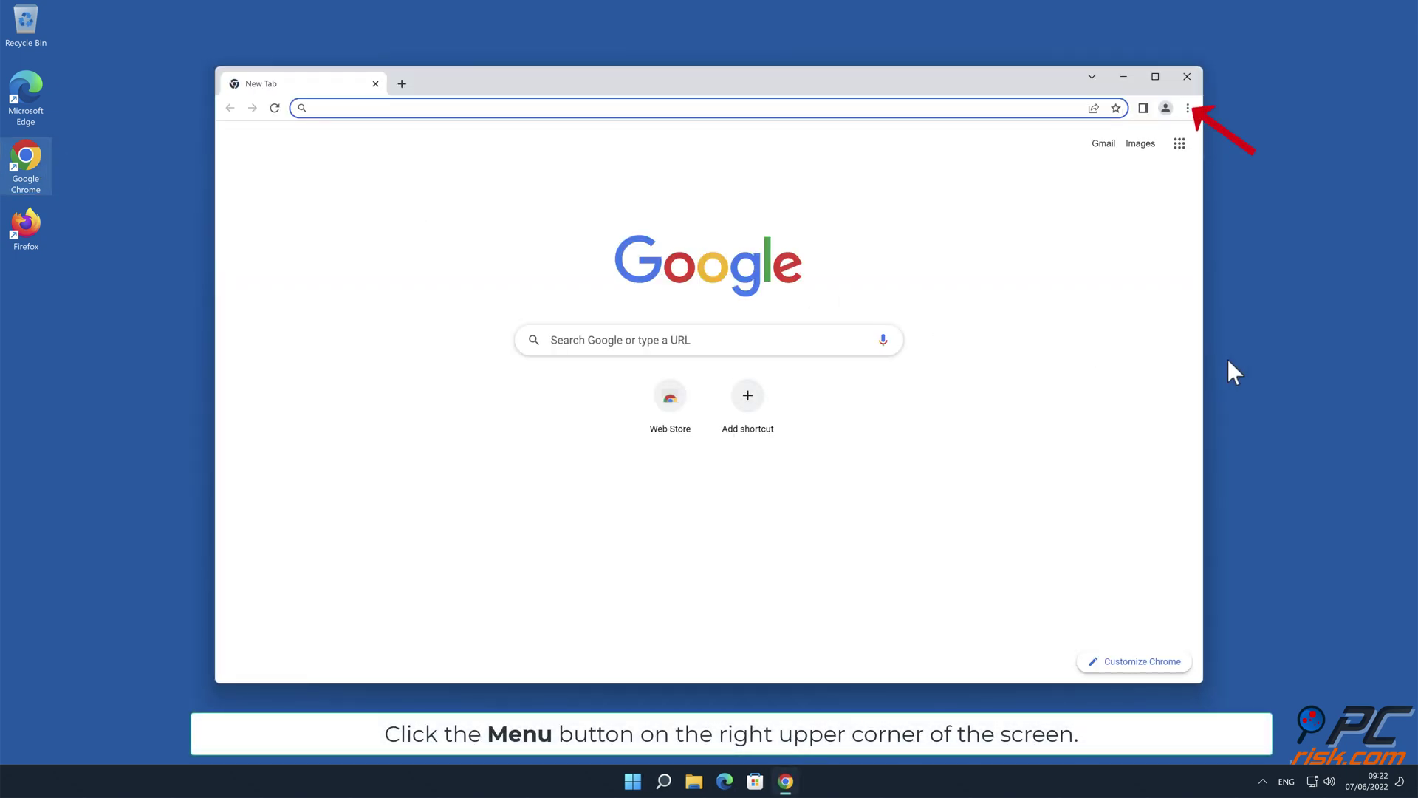
pyautogui.click(1187, 108)
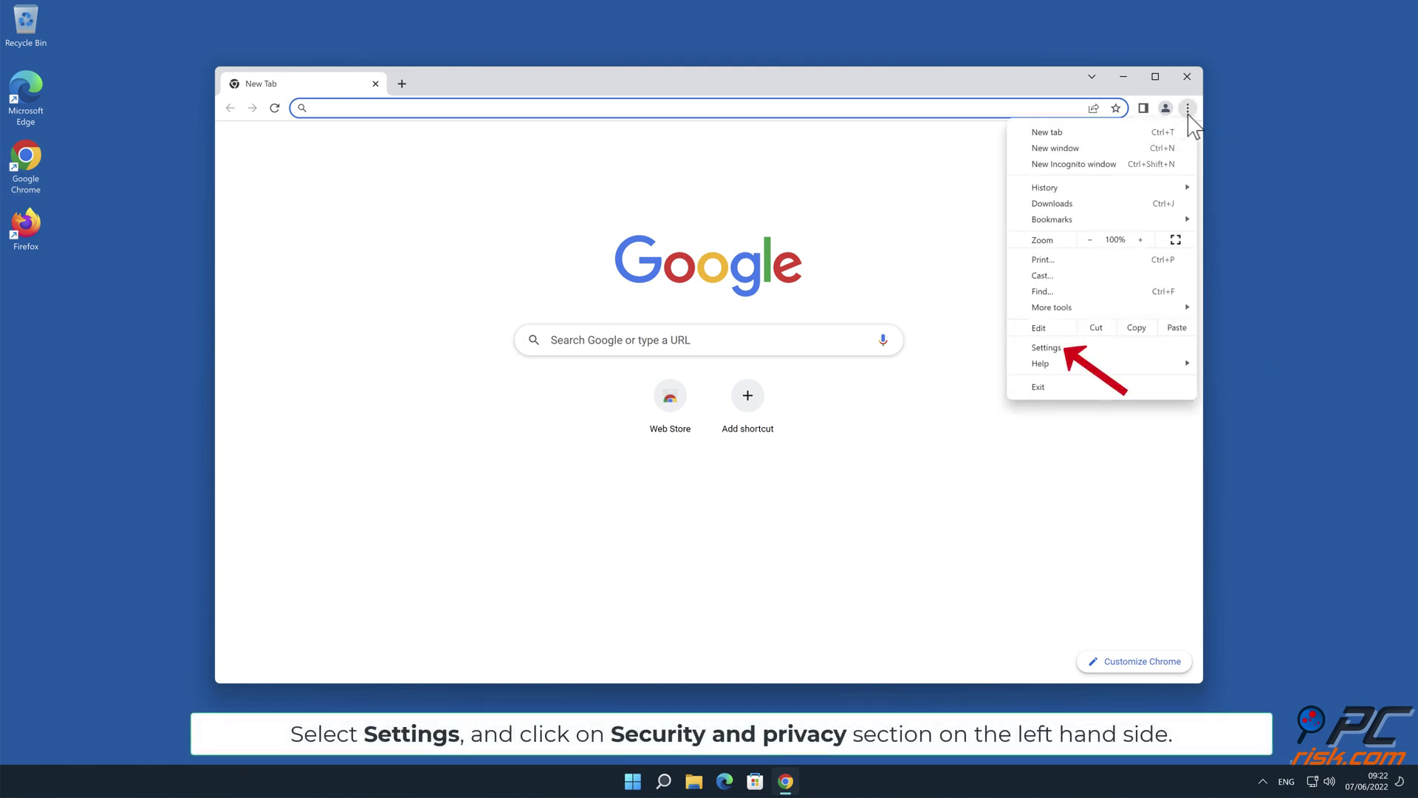
pyautogui.click(1084, 347)
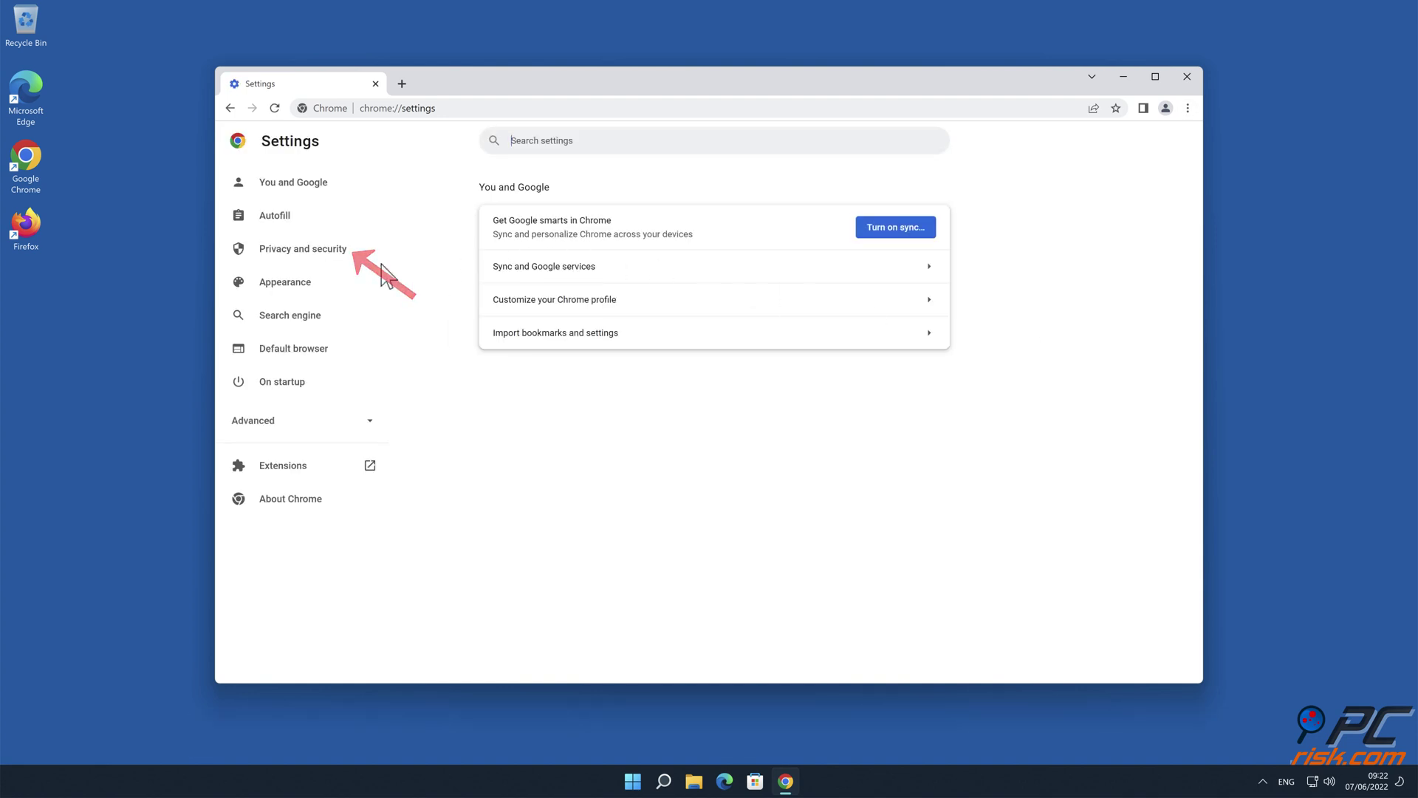
# Remove freecaptcha.top from Chrome's allowed notification sites under Site Settings, then close Chrome.
pyautogui.click(347, 260)
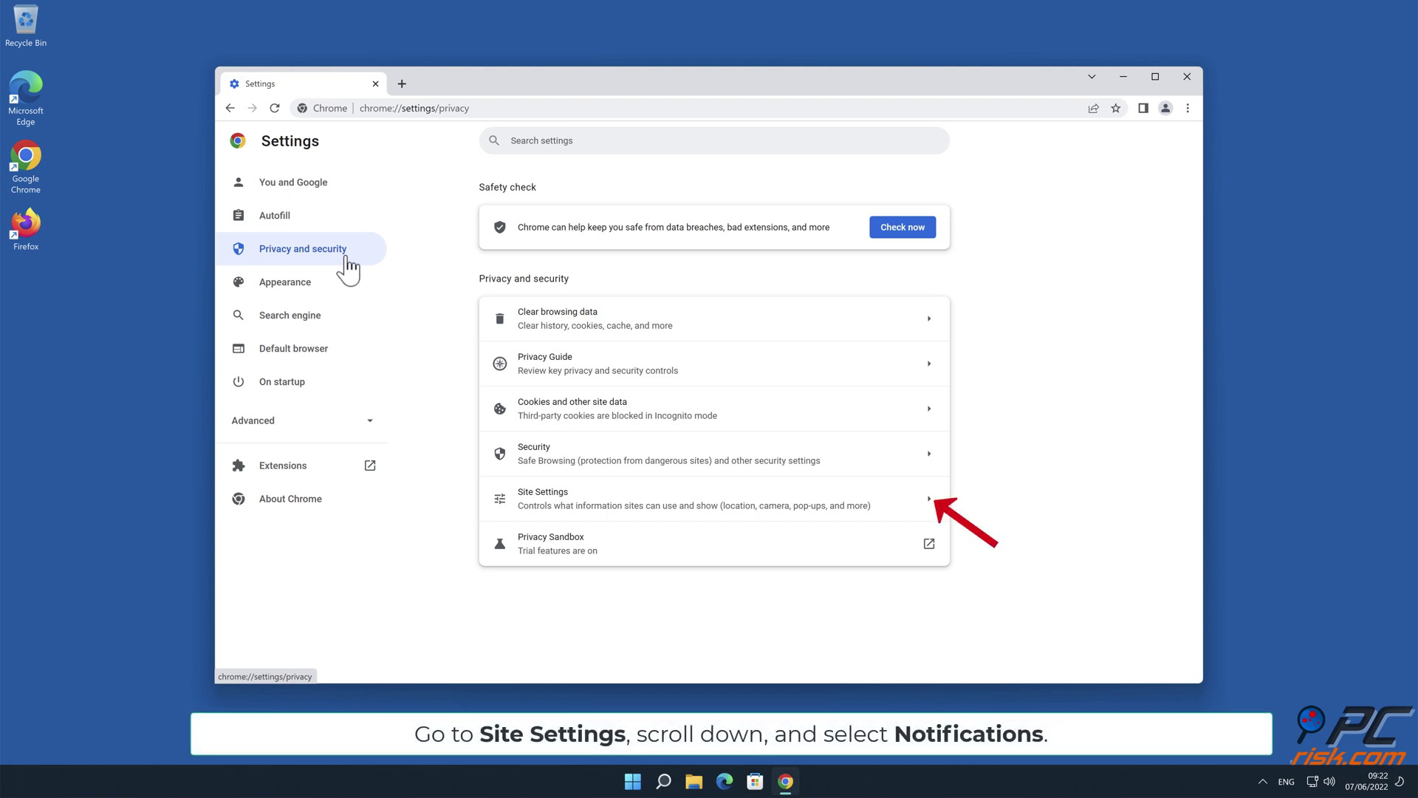
pyautogui.click(931, 506)
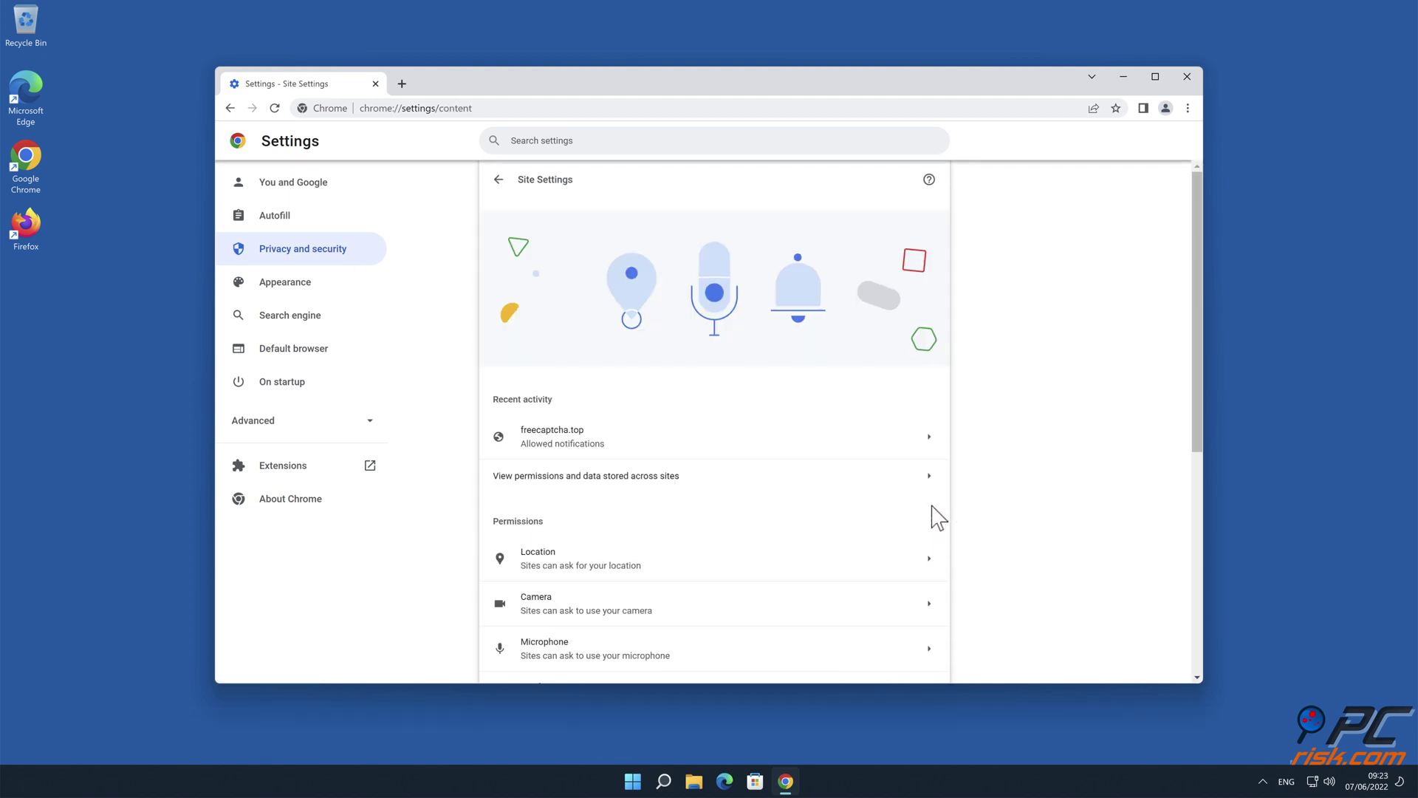
pyautogui.moveTo(1196, 316); pyautogui.dragTo(1186, 459)
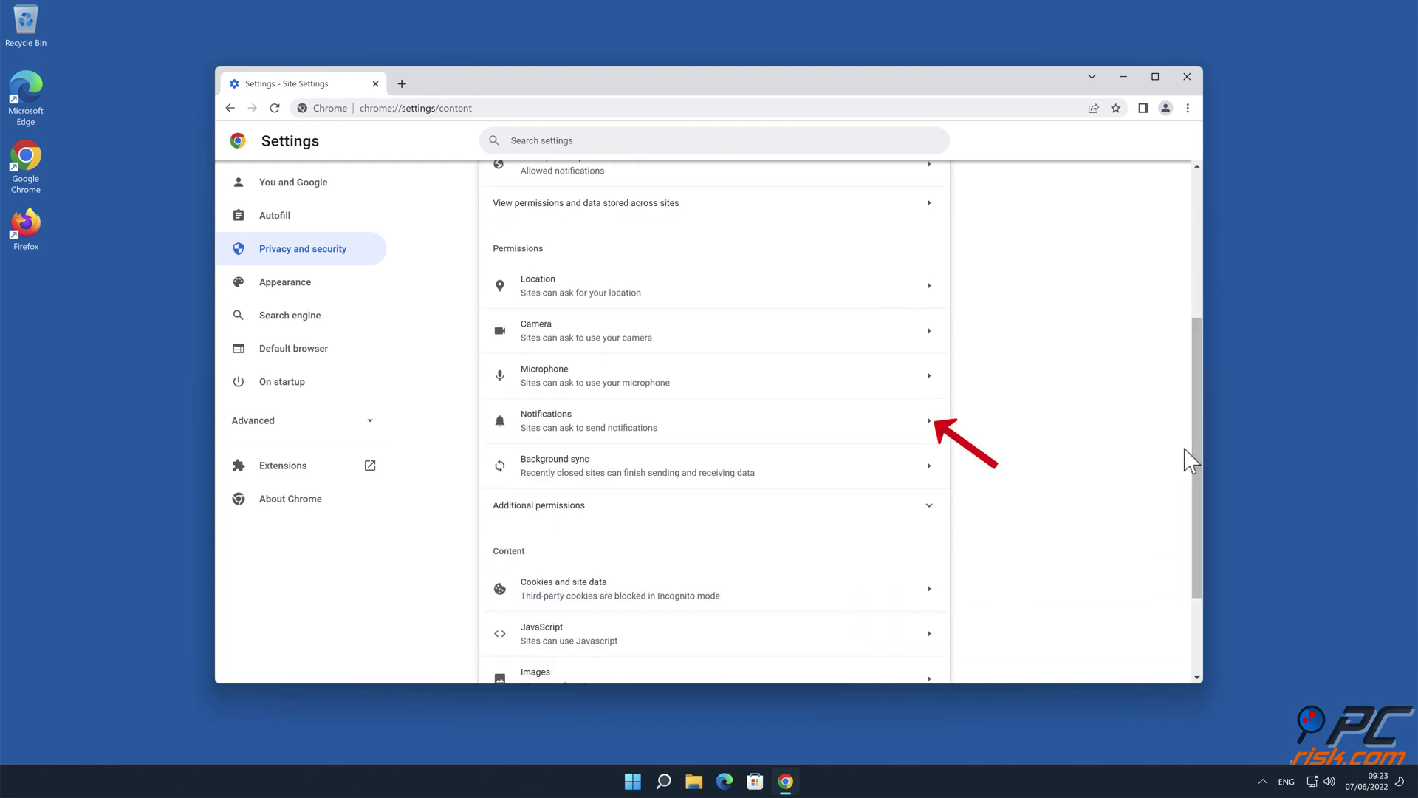
pyautogui.click(931, 427)
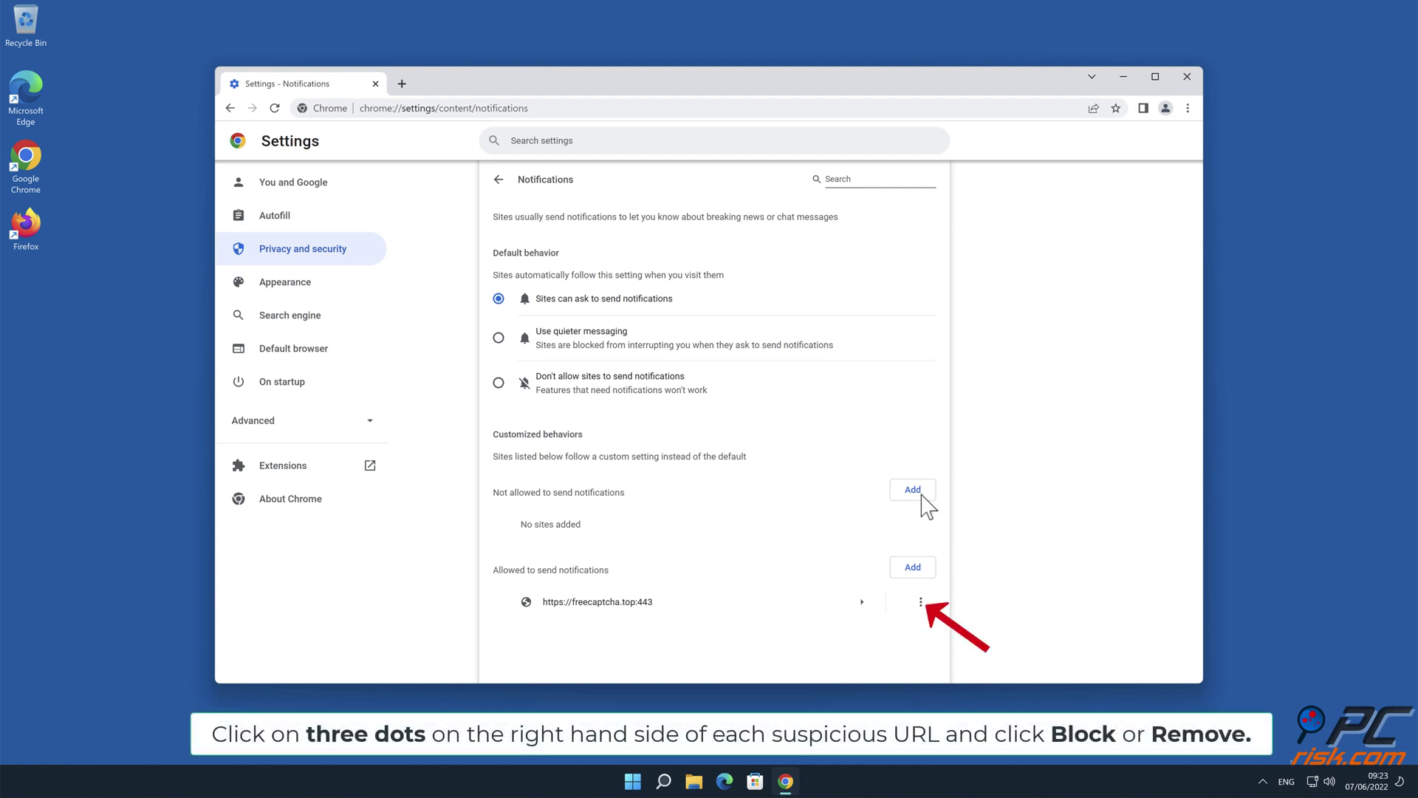
pyautogui.click(920, 606)
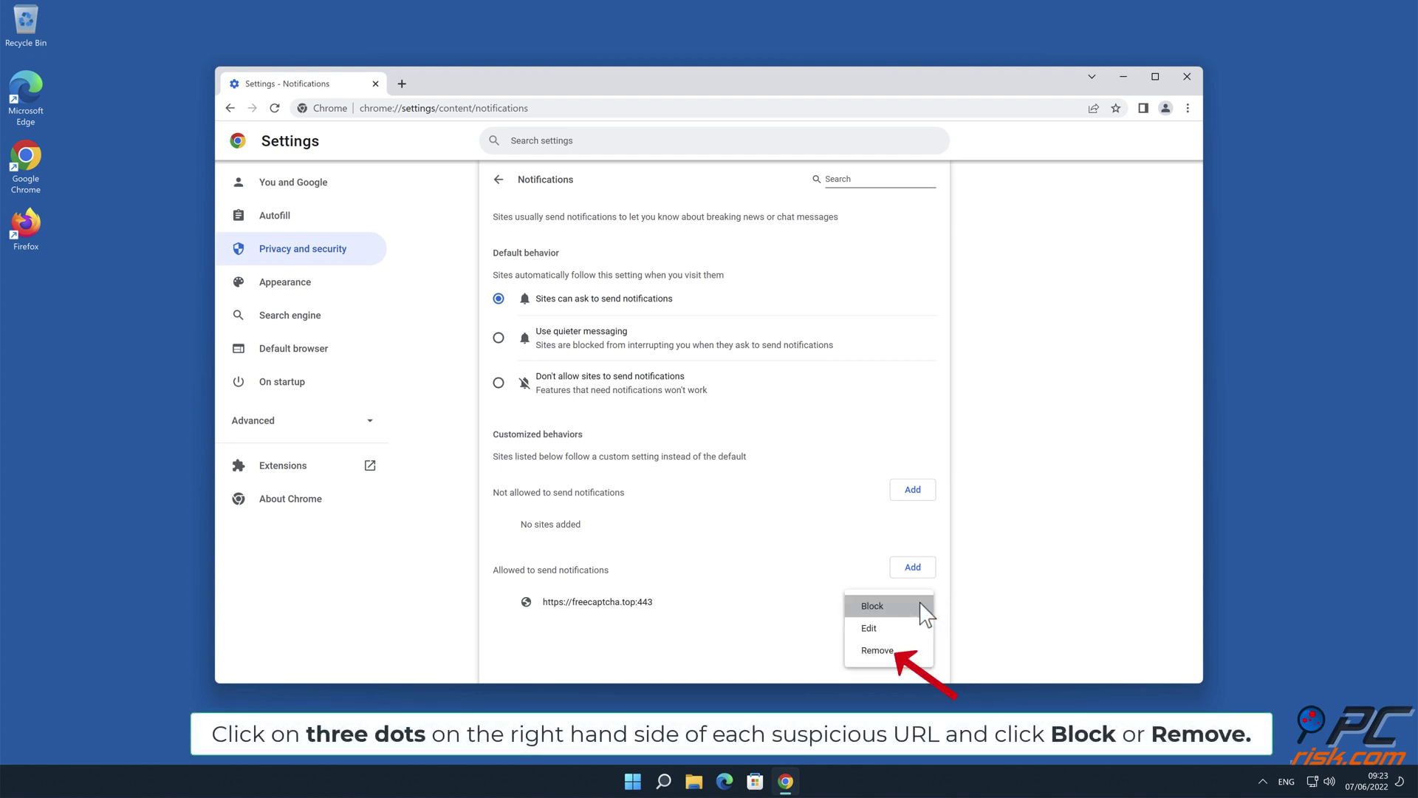
pyautogui.click(897, 652)
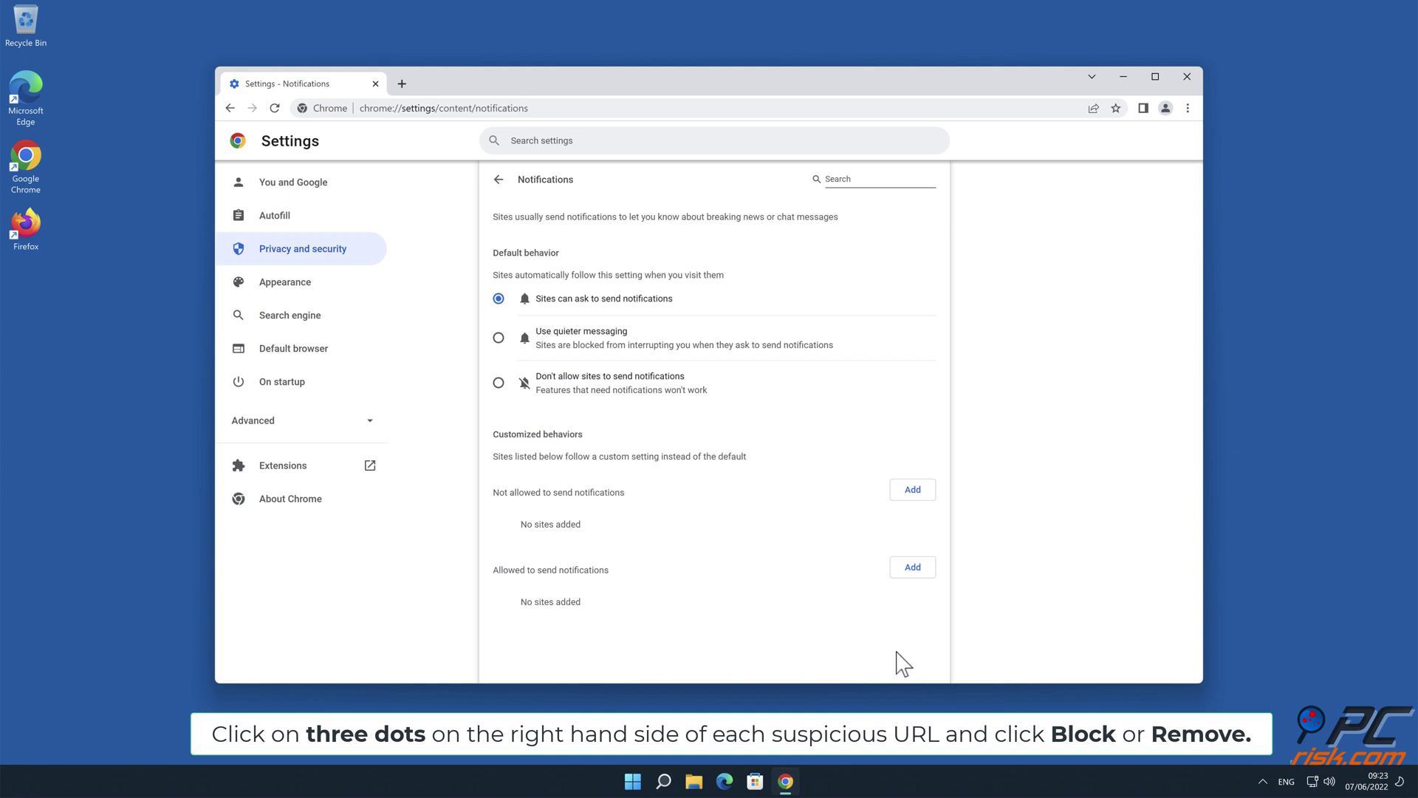
pyautogui.click(1186, 77)
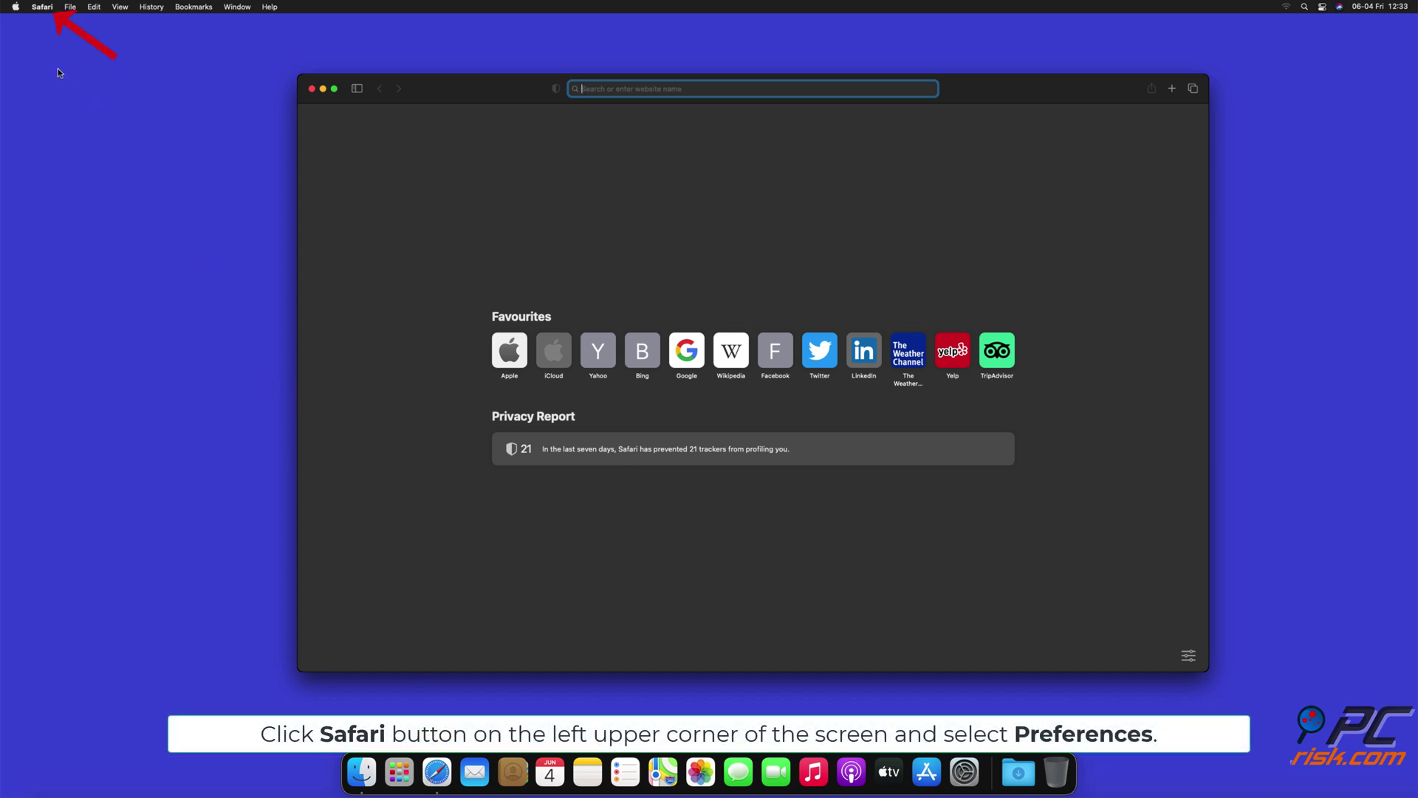
# In Safari Preferences > Websites > Notifications, set thehugefeed.com and the other suspicious sites to Deny.
pyautogui.click(43, 7)
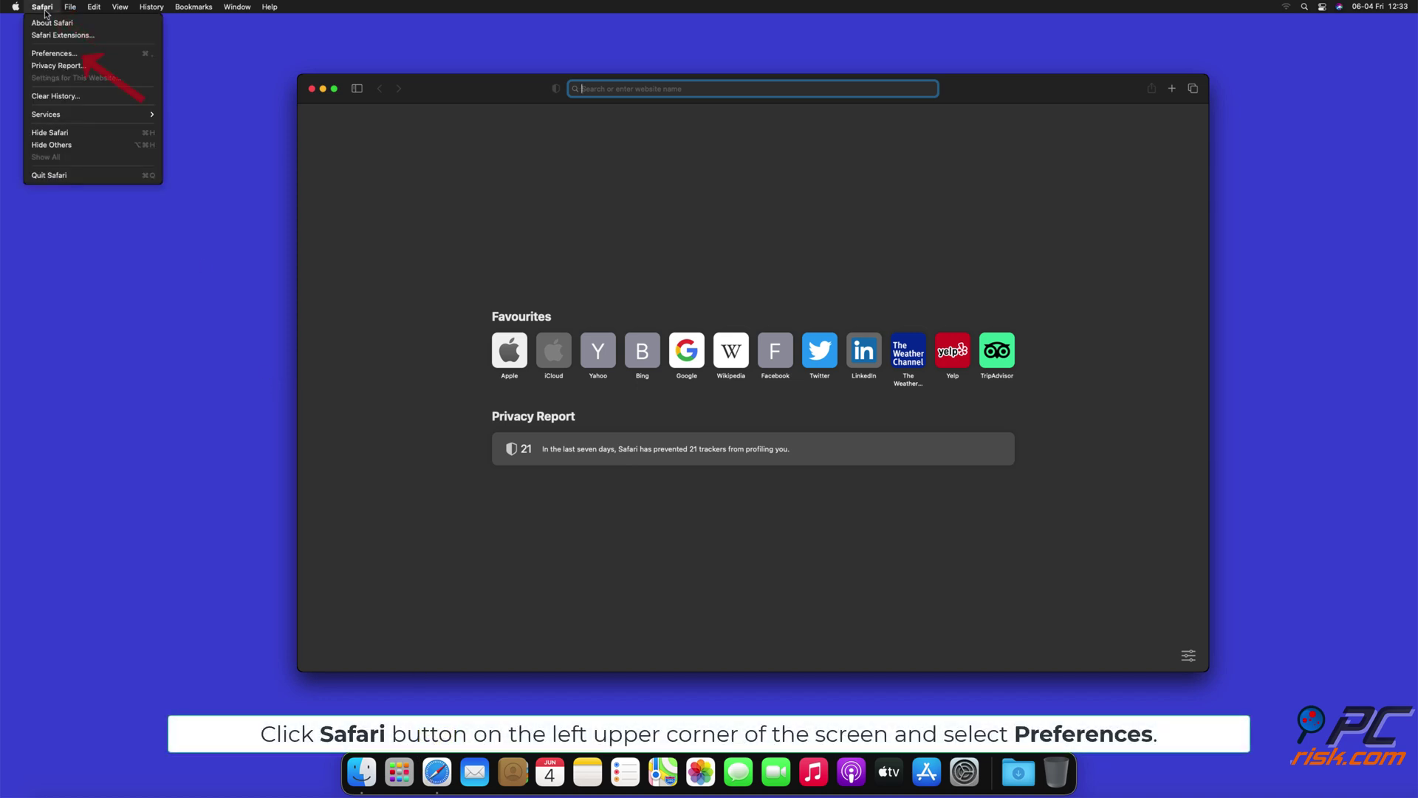
pyautogui.click(52, 53)
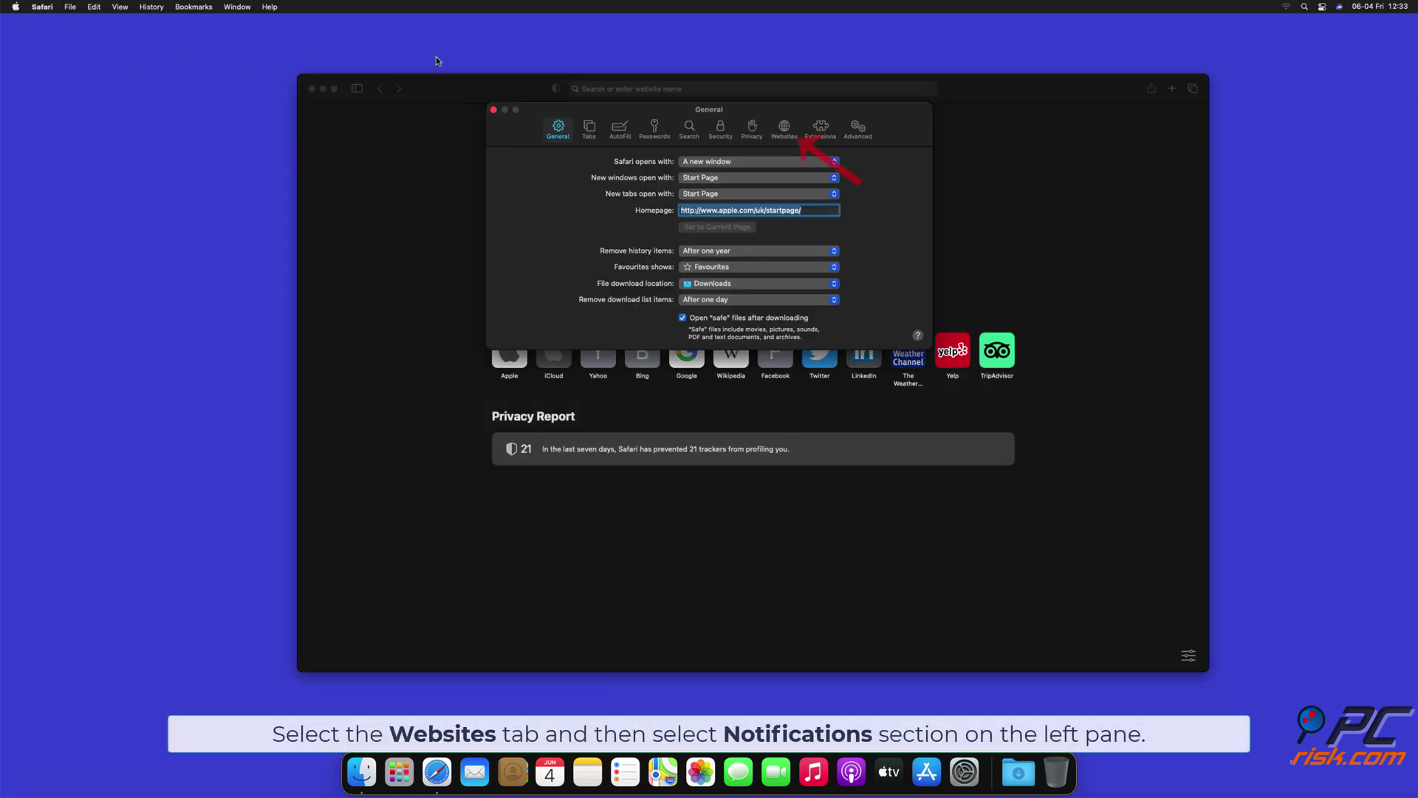
pyautogui.click(783, 130)
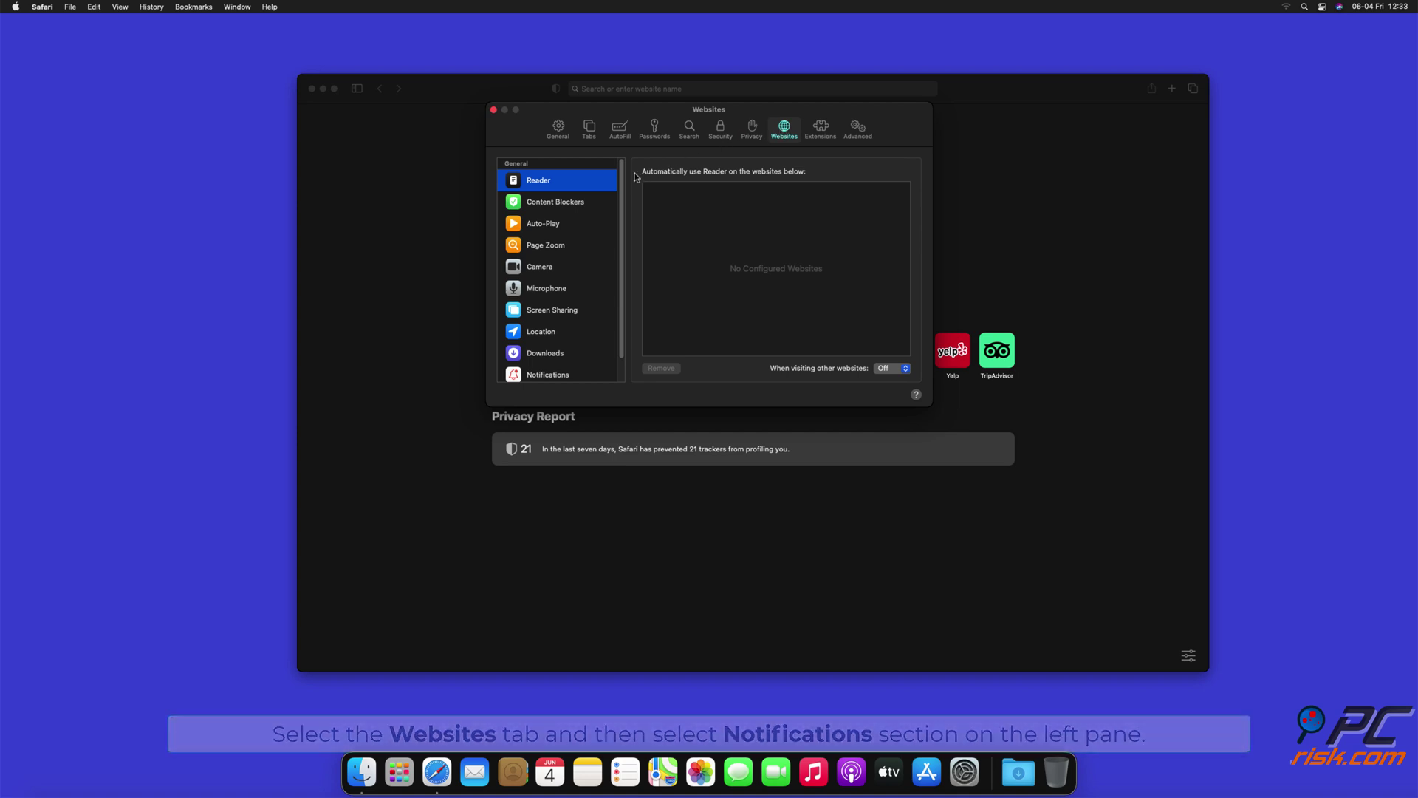
pyautogui.moveTo(624, 183); pyautogui.dragTo(622, 223)
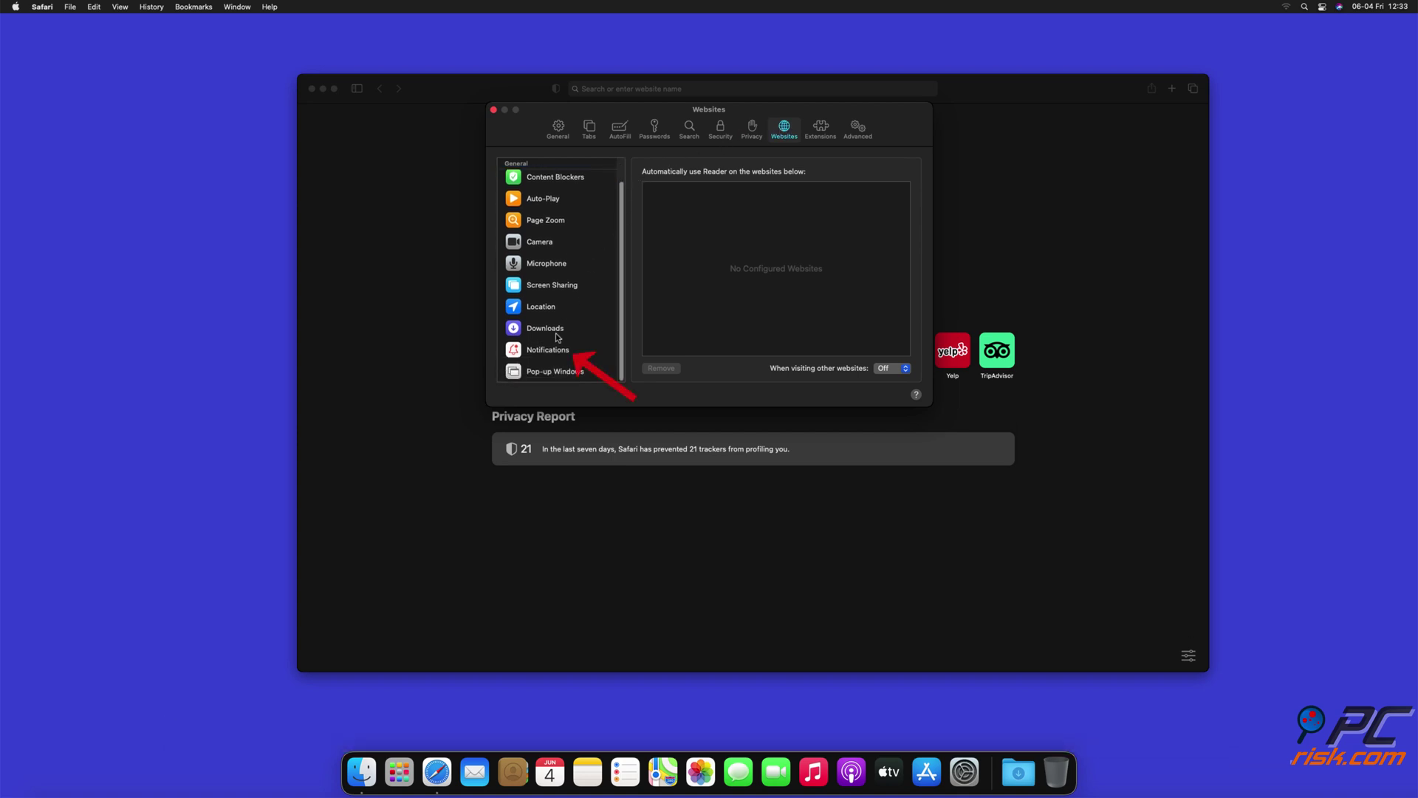
pyautogui.click(548, 352)
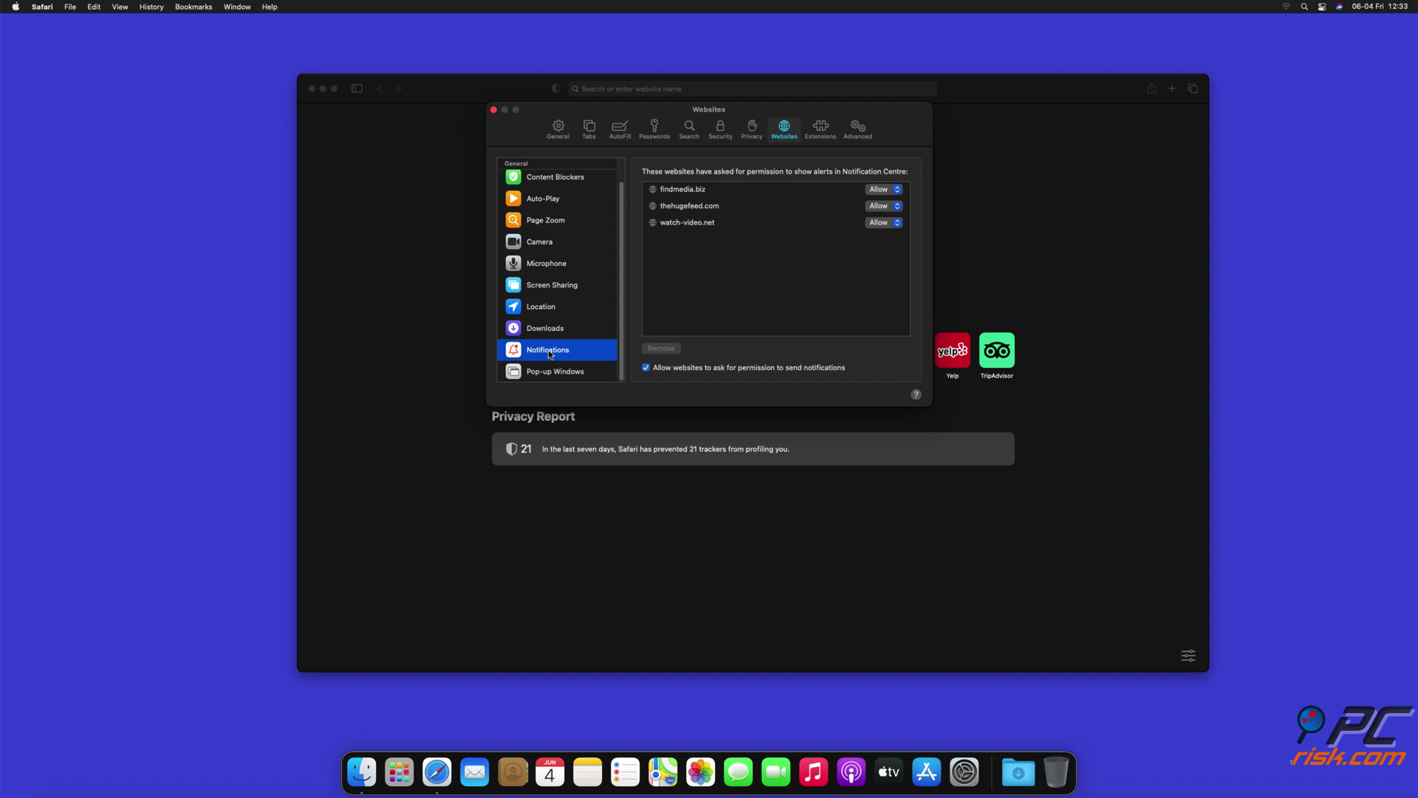
pyautogui.click(890, 206)
# Close Safari, launch Microsoft Edge, and open Settings from its ... menu.
pyautogui.click(494, 110)
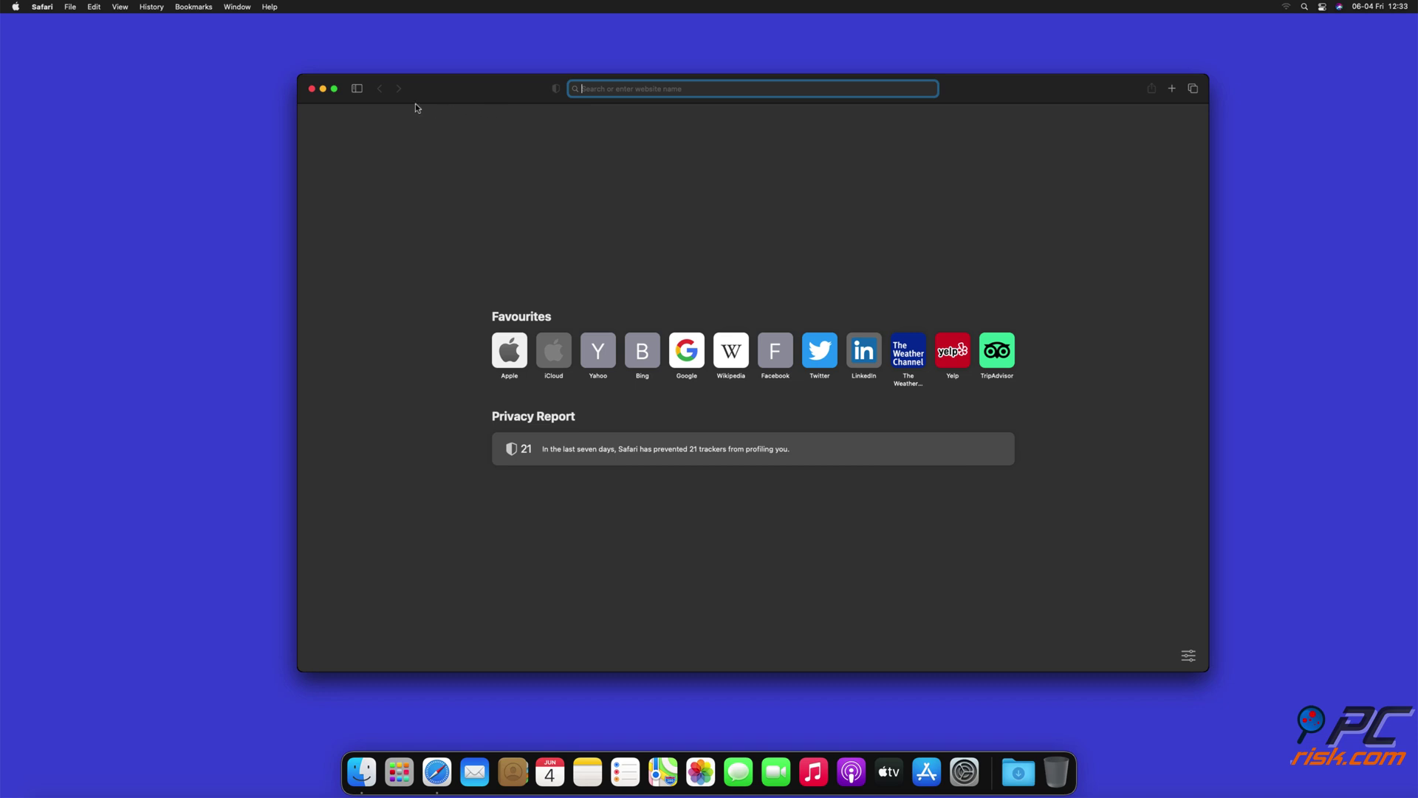
pyautogui.click(311, 89)
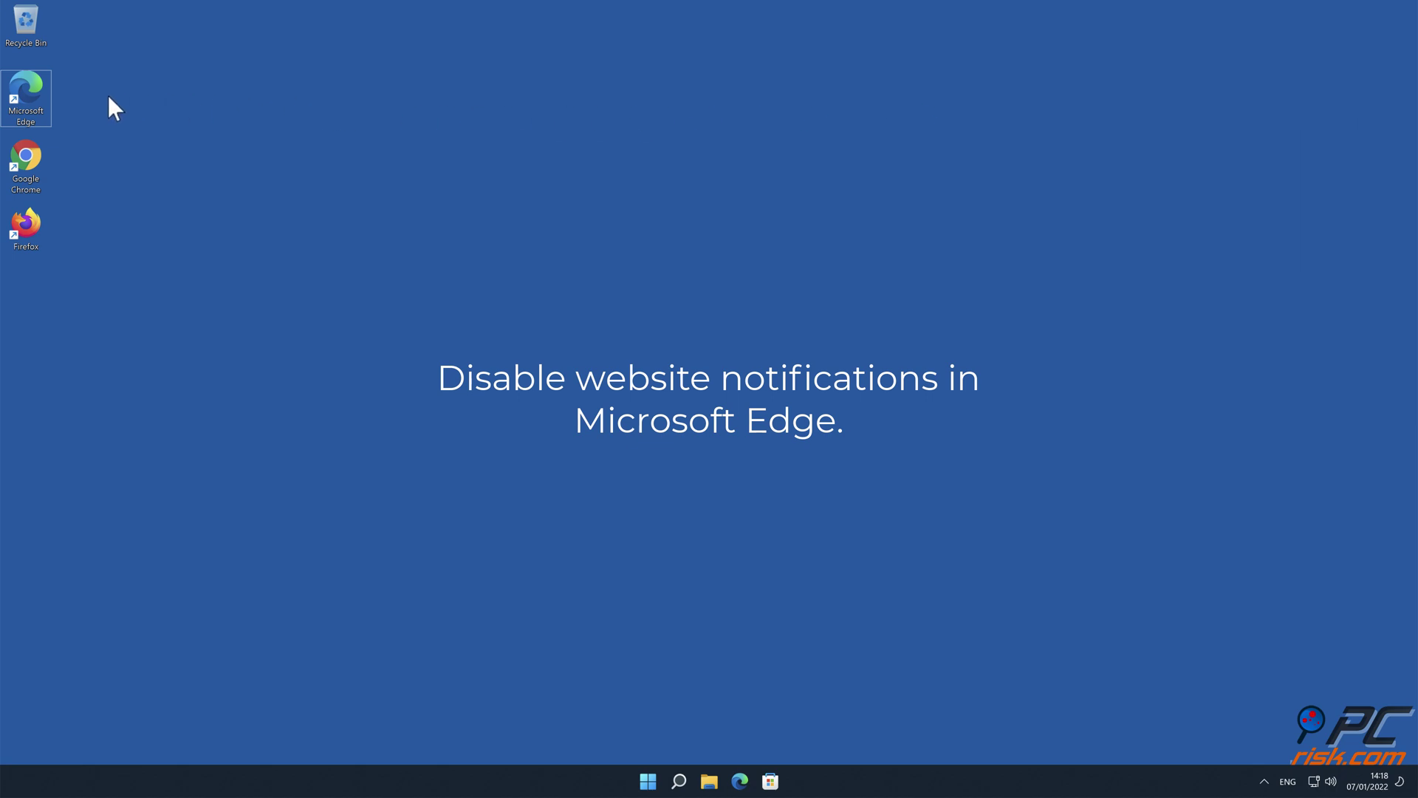
pyautogui.doubleClick(32, 97)
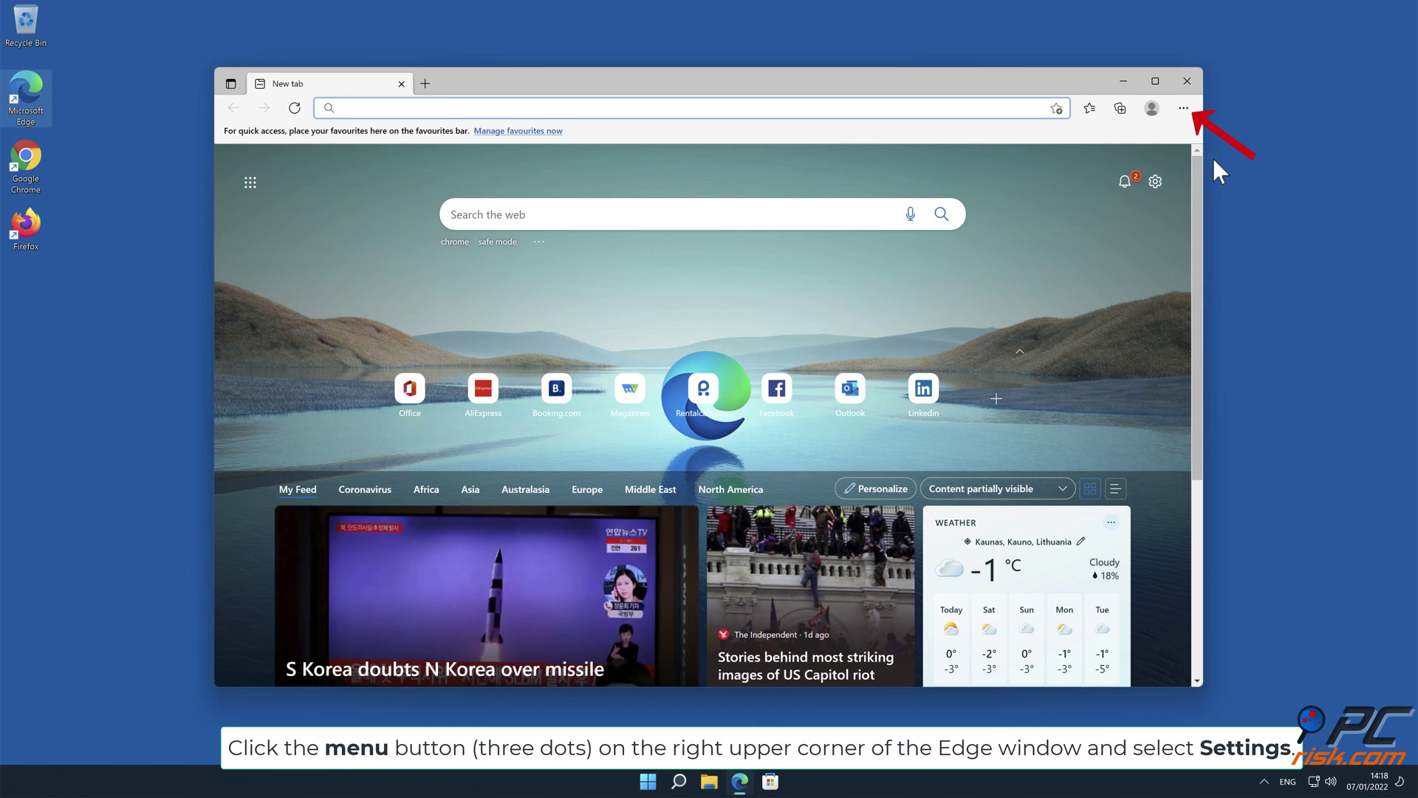
pyautogui.click(1184, 108)
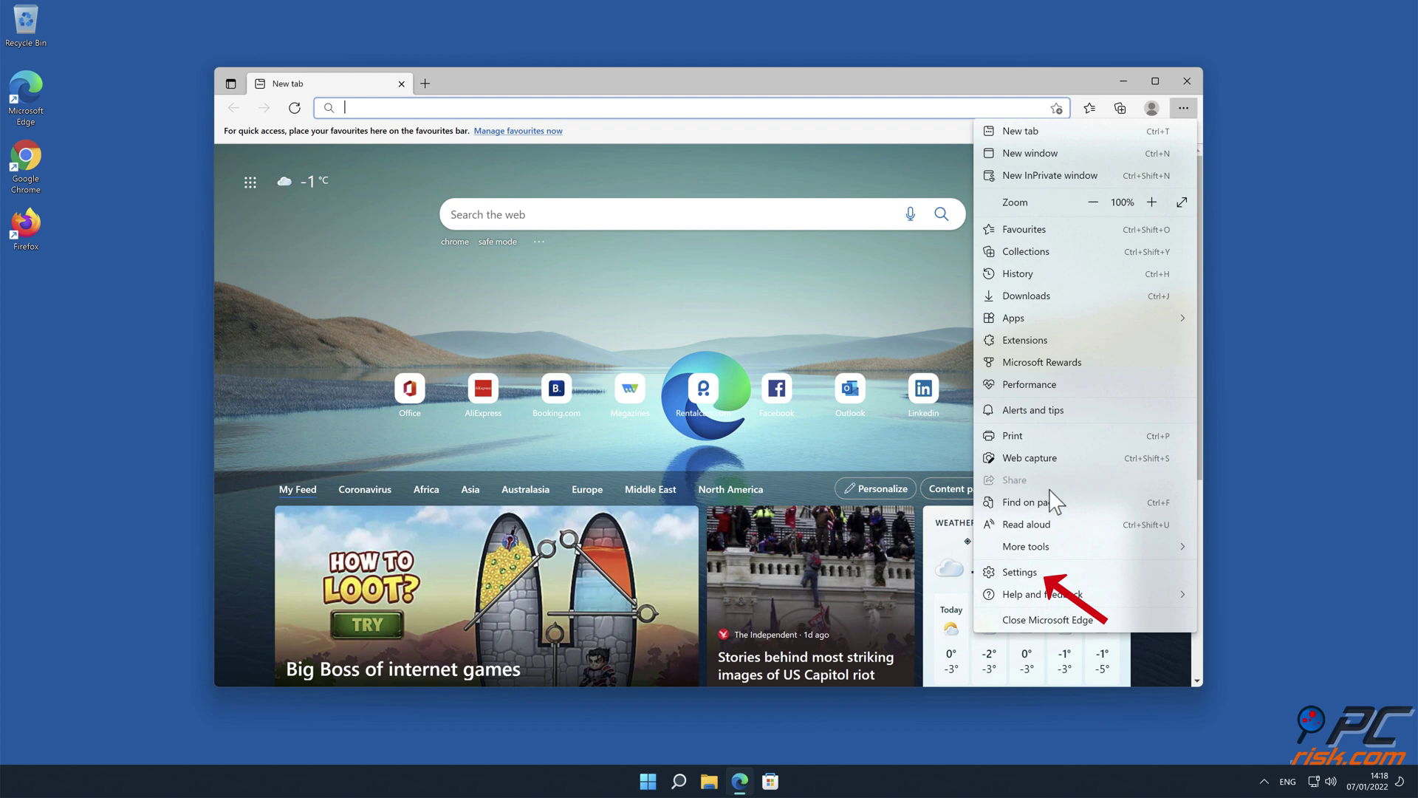
pyautogui.click(1061, 572)
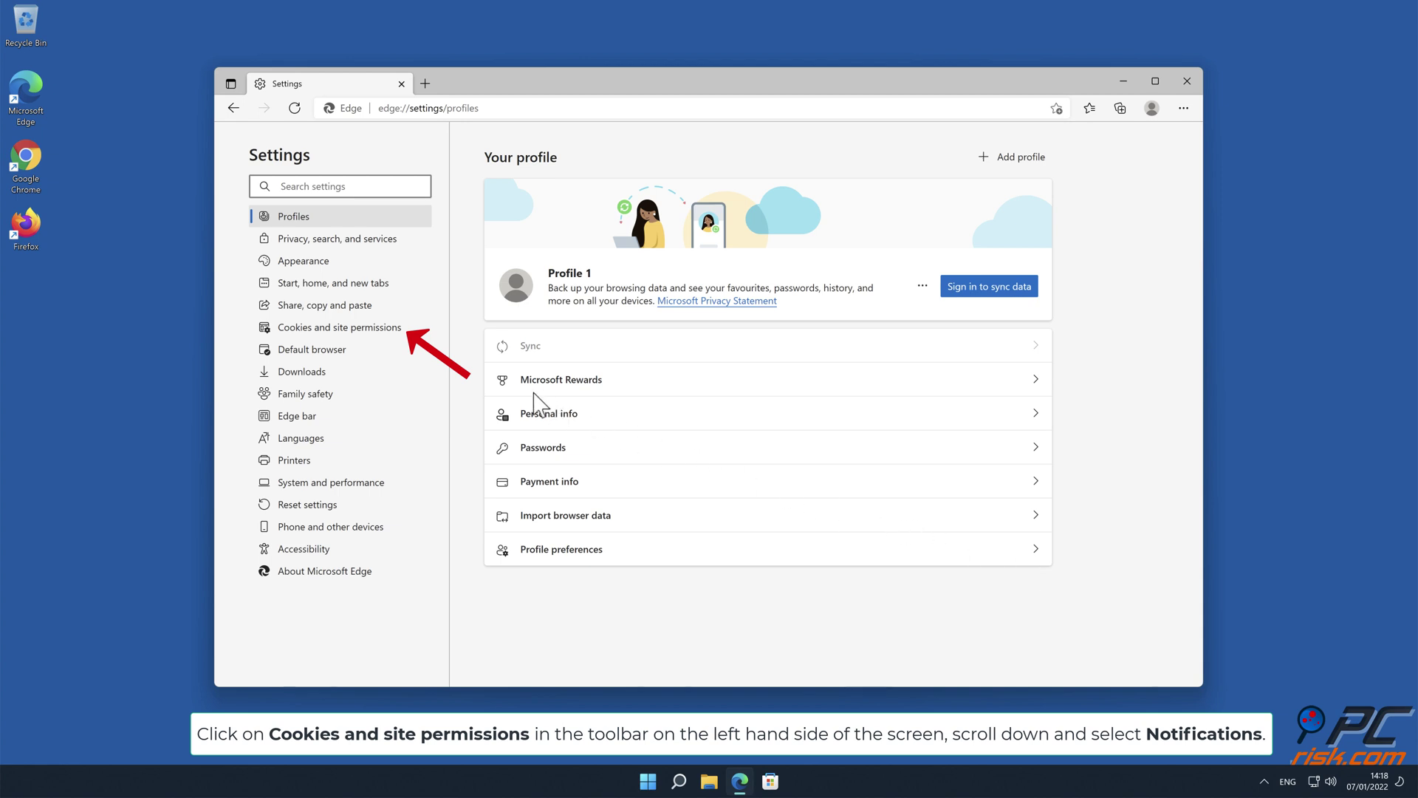
# Go to Cookies and site permissions and open the Notifications permission list.
pyautogui.click(390, 334)
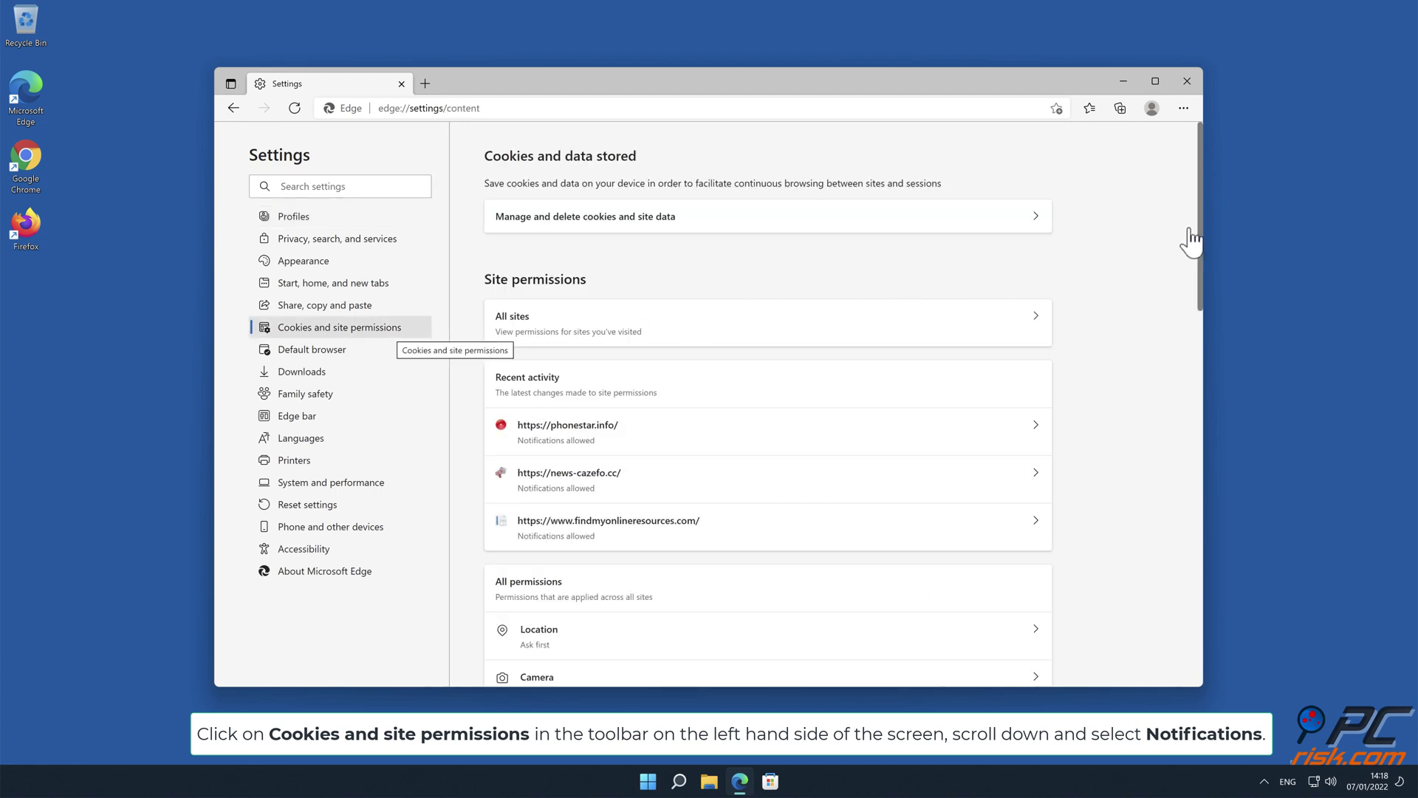
pyautogui.moveTo(1200, 224); pyautogui.dragTo(1204, 367)
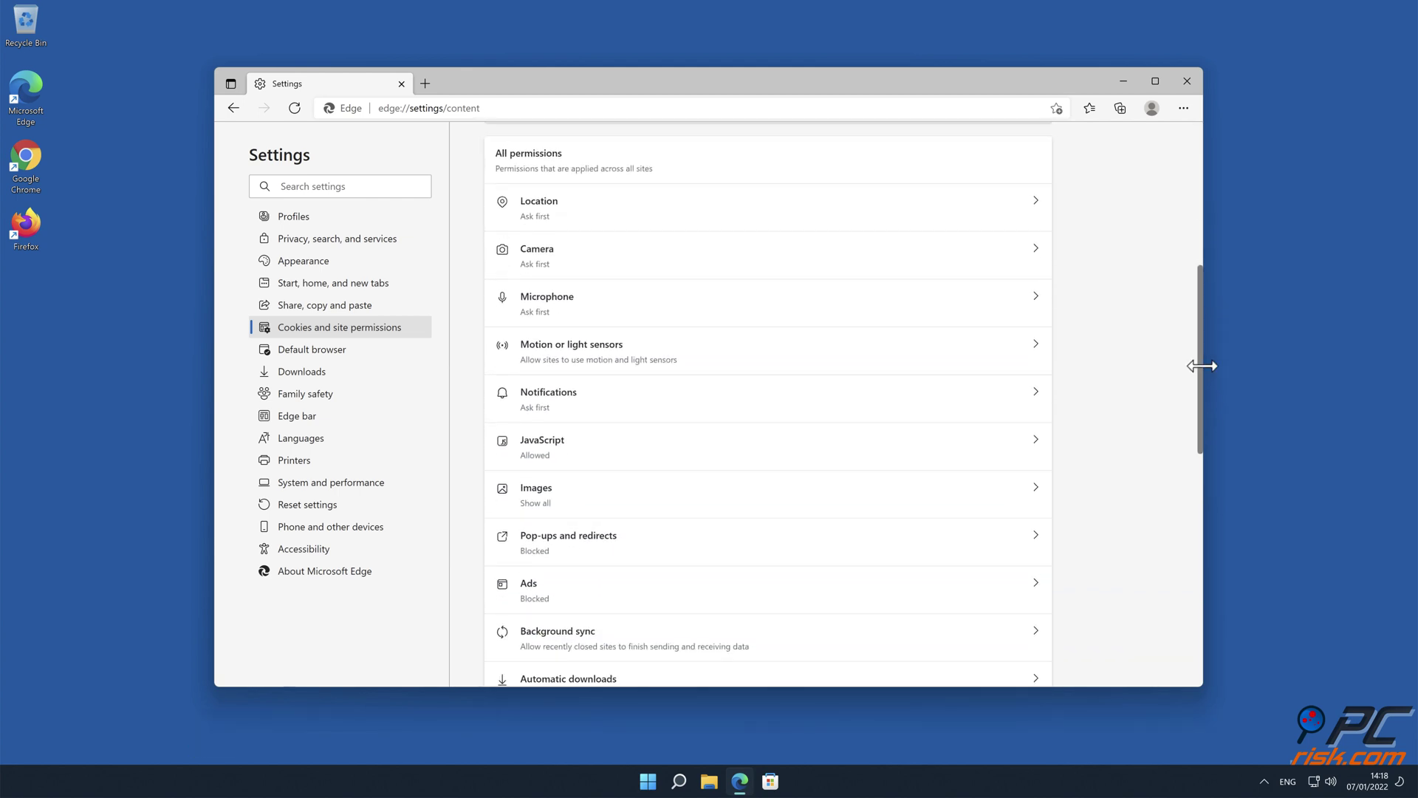
pyautogui.click(1034, 397)
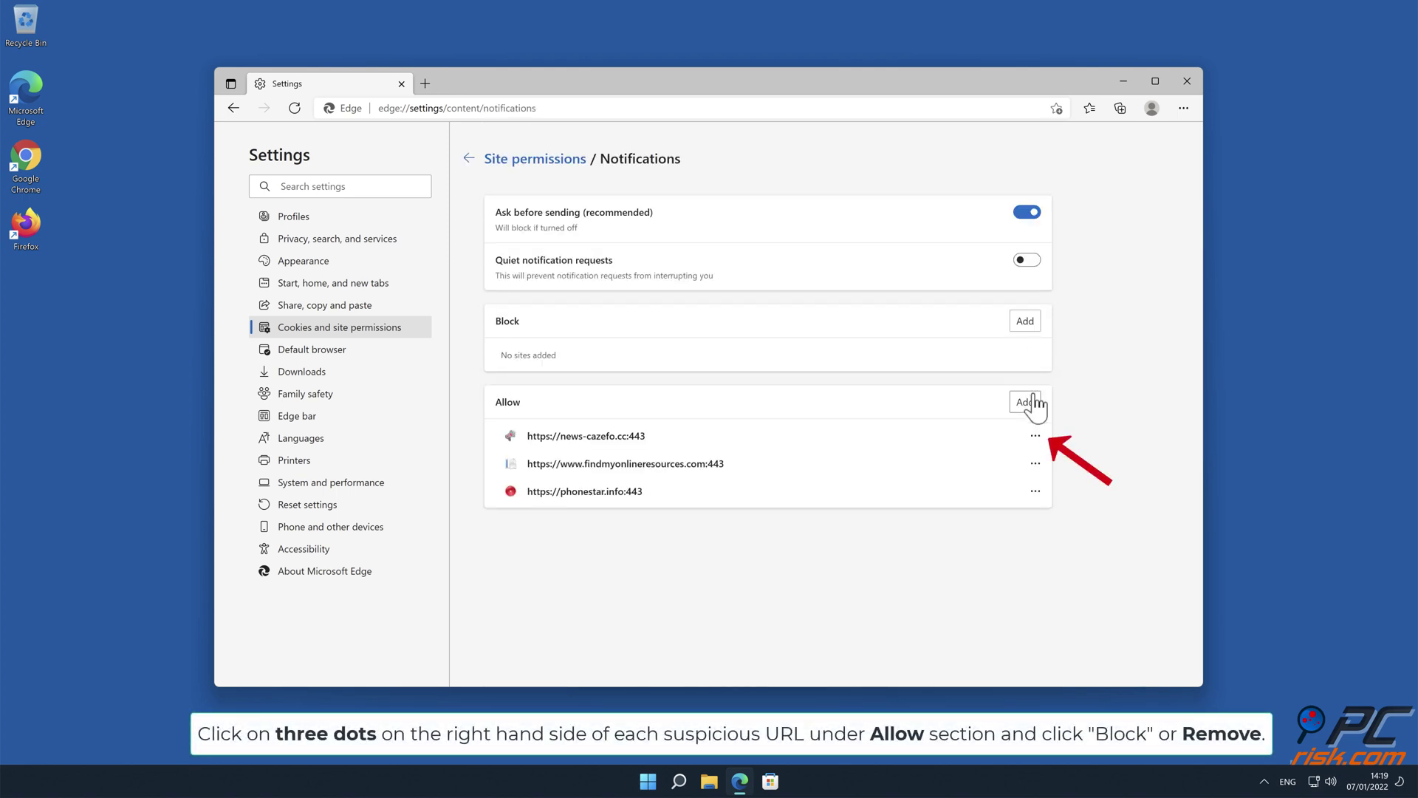
# Remove news-cazefo.cc, findmyonlineresources.com and phonestar.info from Edge's notification Allow list, then close Edge.
pyautogui.click(1034, 436)
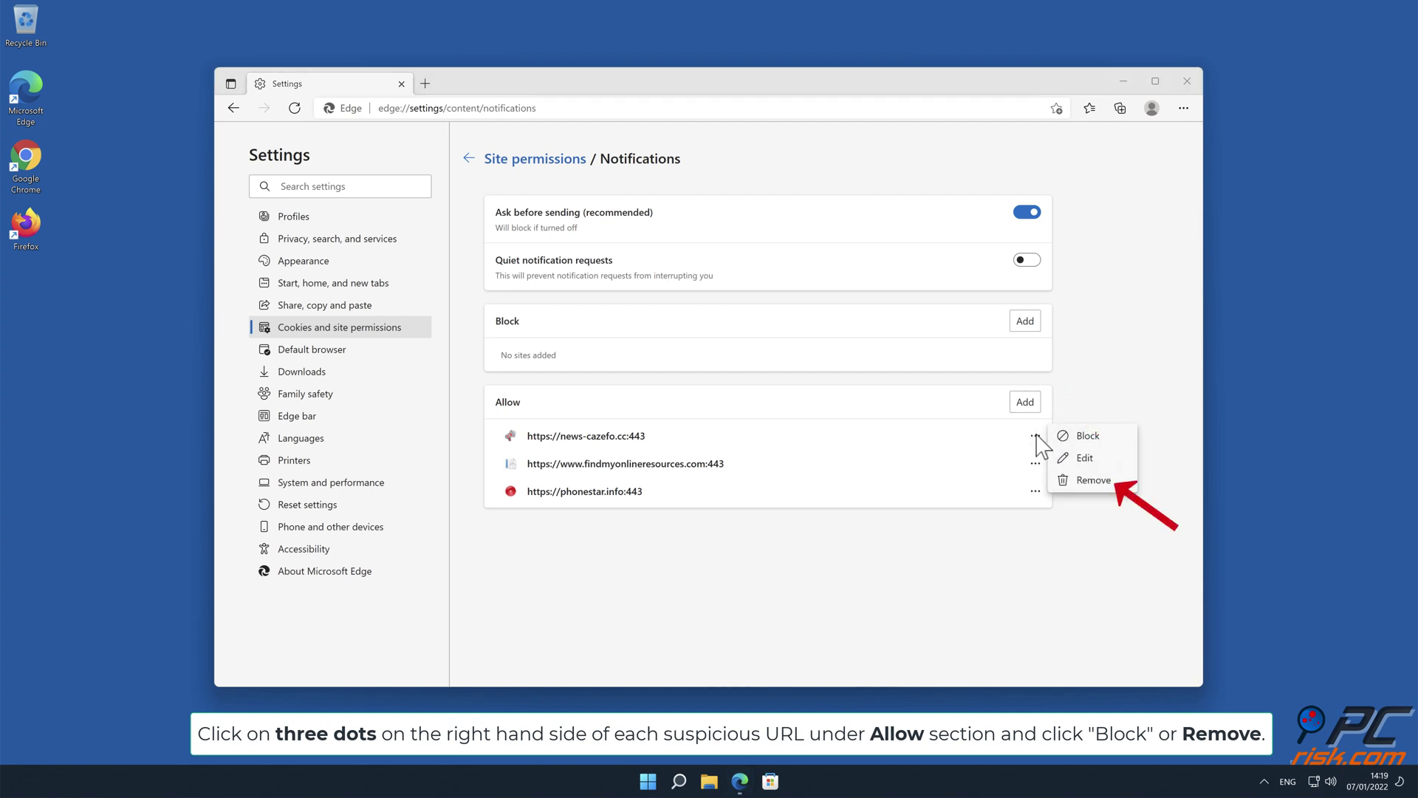
pyautogui.click(1096, 481)
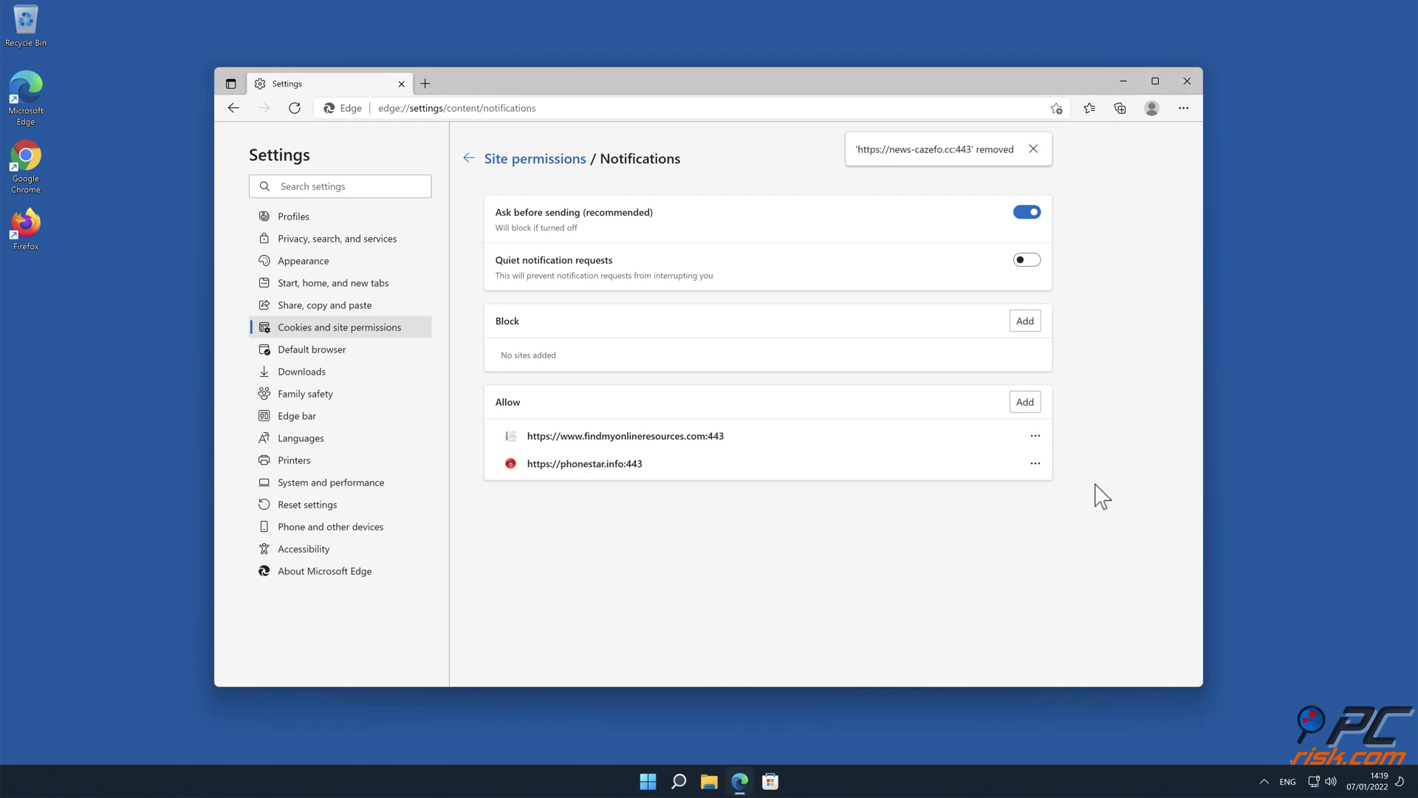
pyautogui.click(1035, 435)
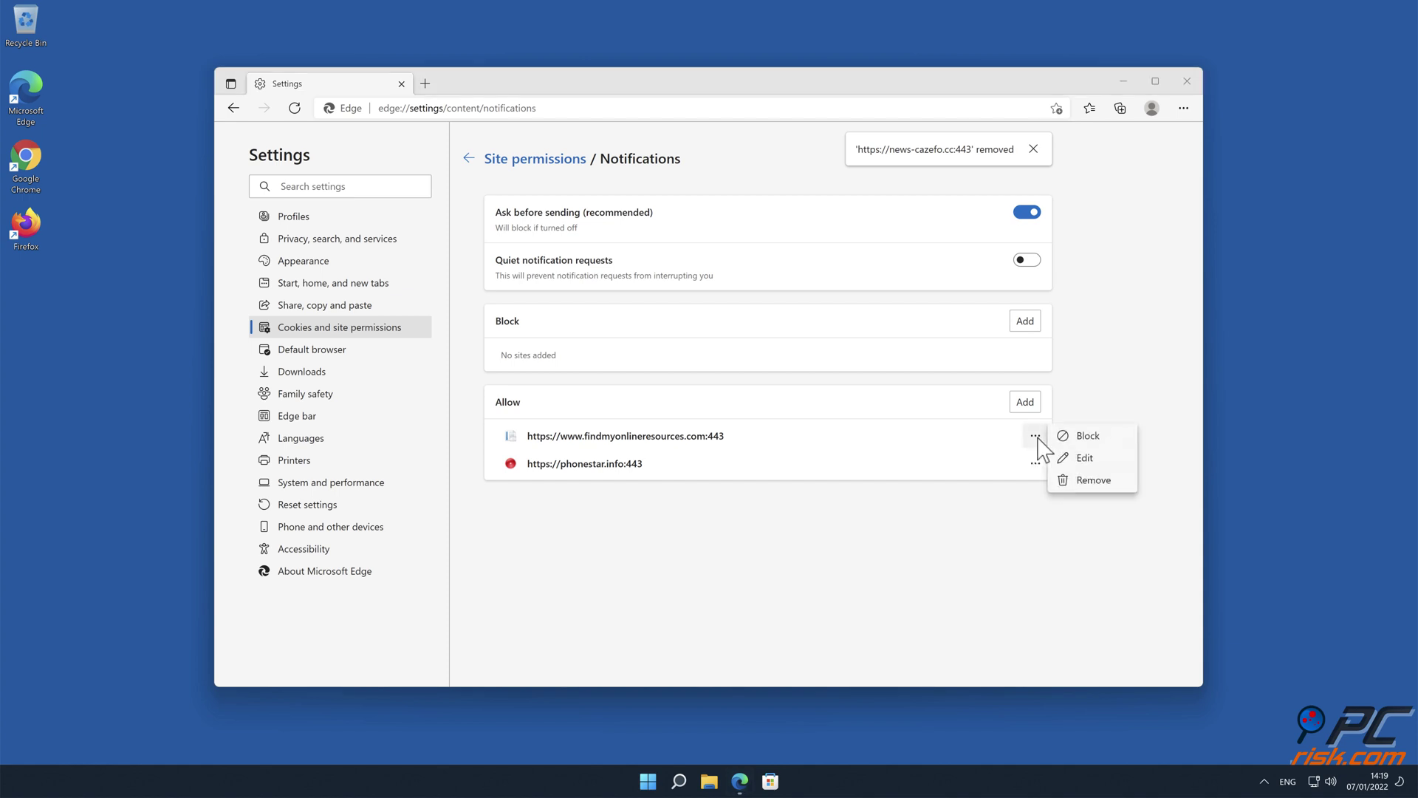
pyautogui.click(1094, 480)
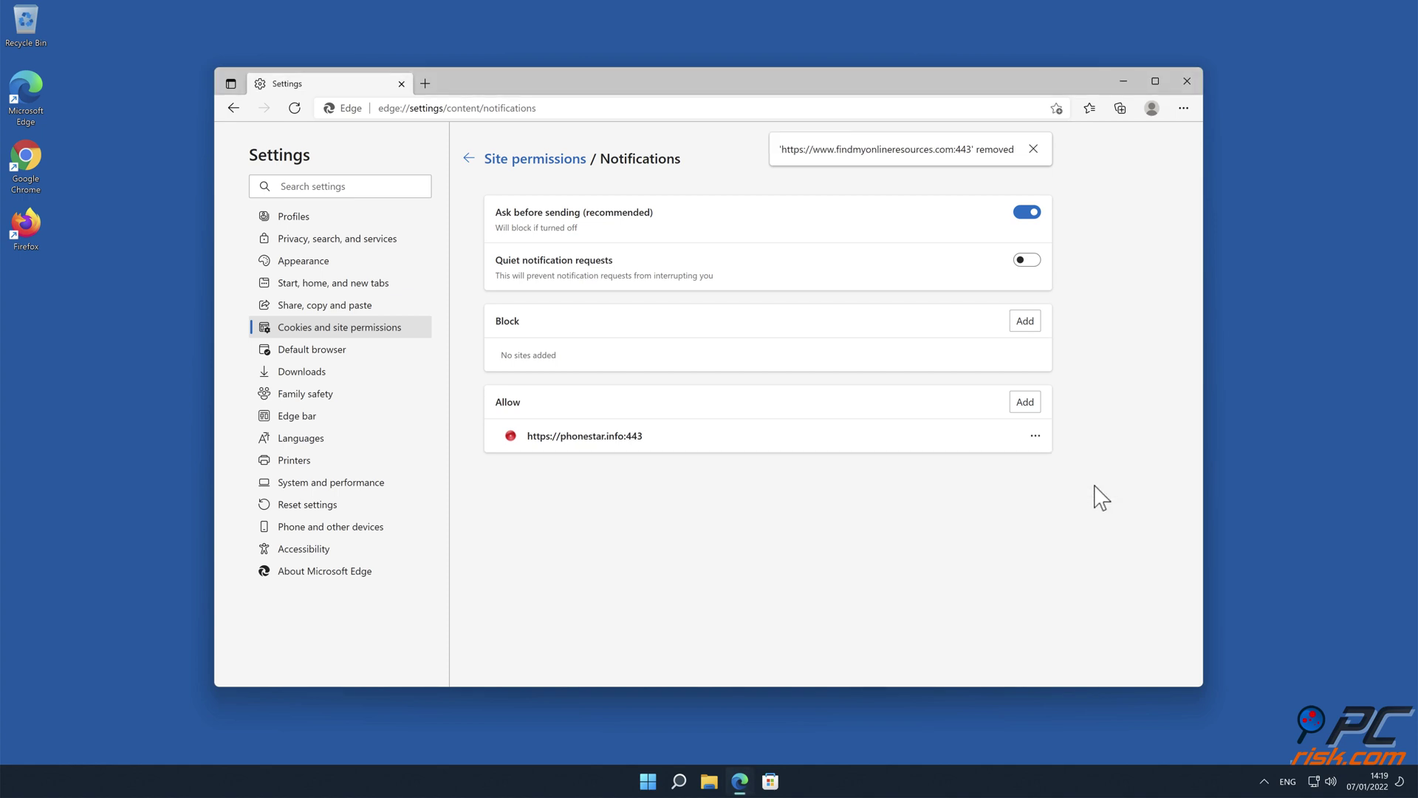
pyautogui.click(1035, 436)
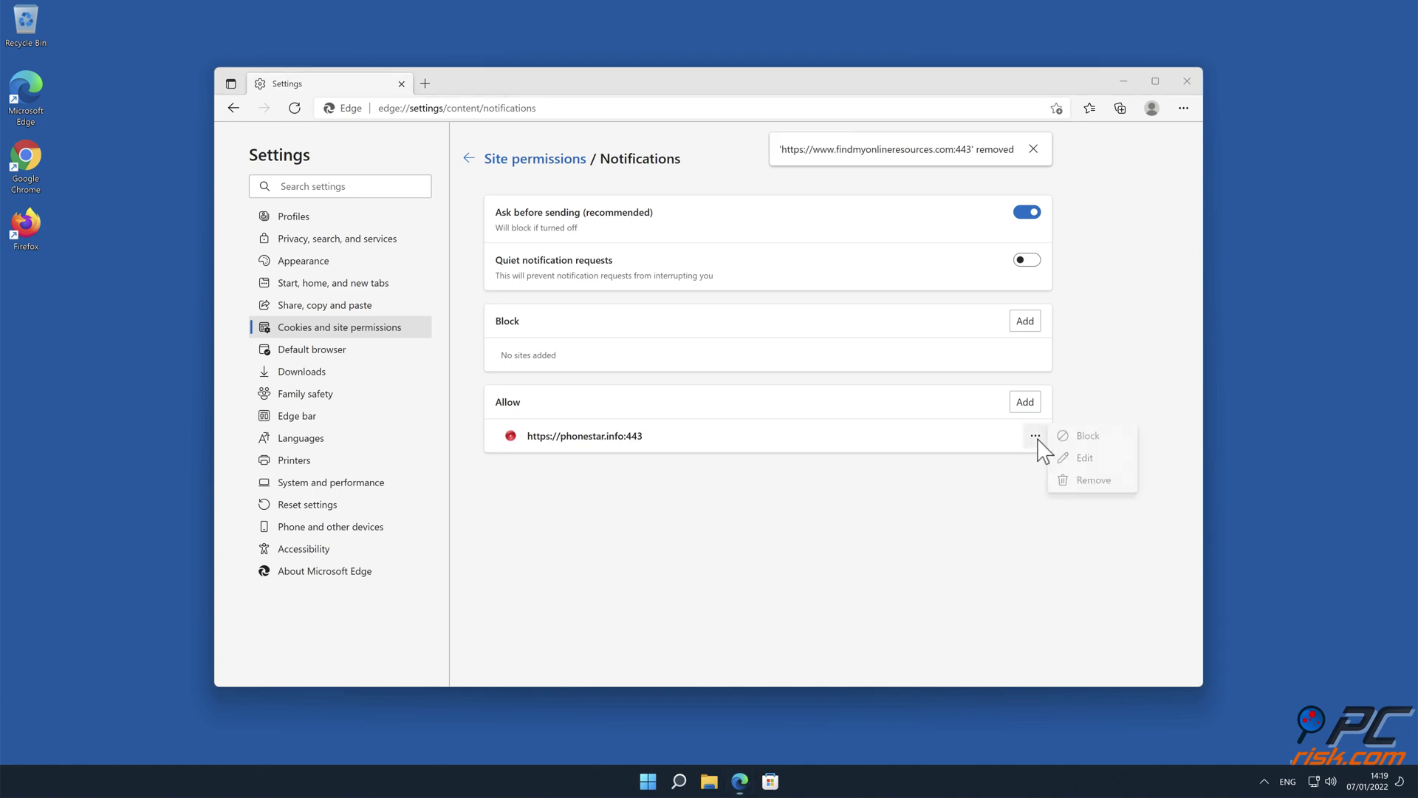
pyautogui.click(1086, 481)
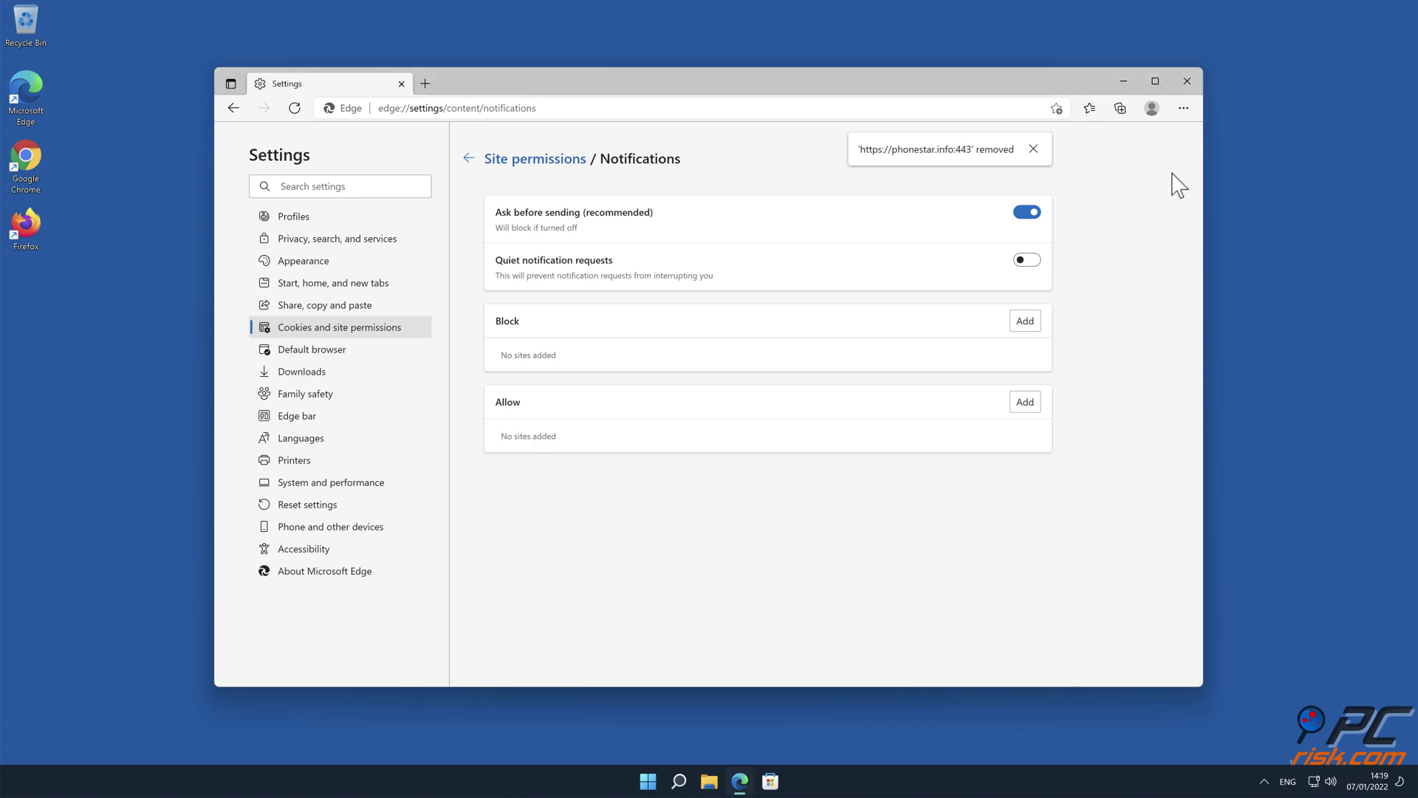
pyautogui.click(1187, 80)
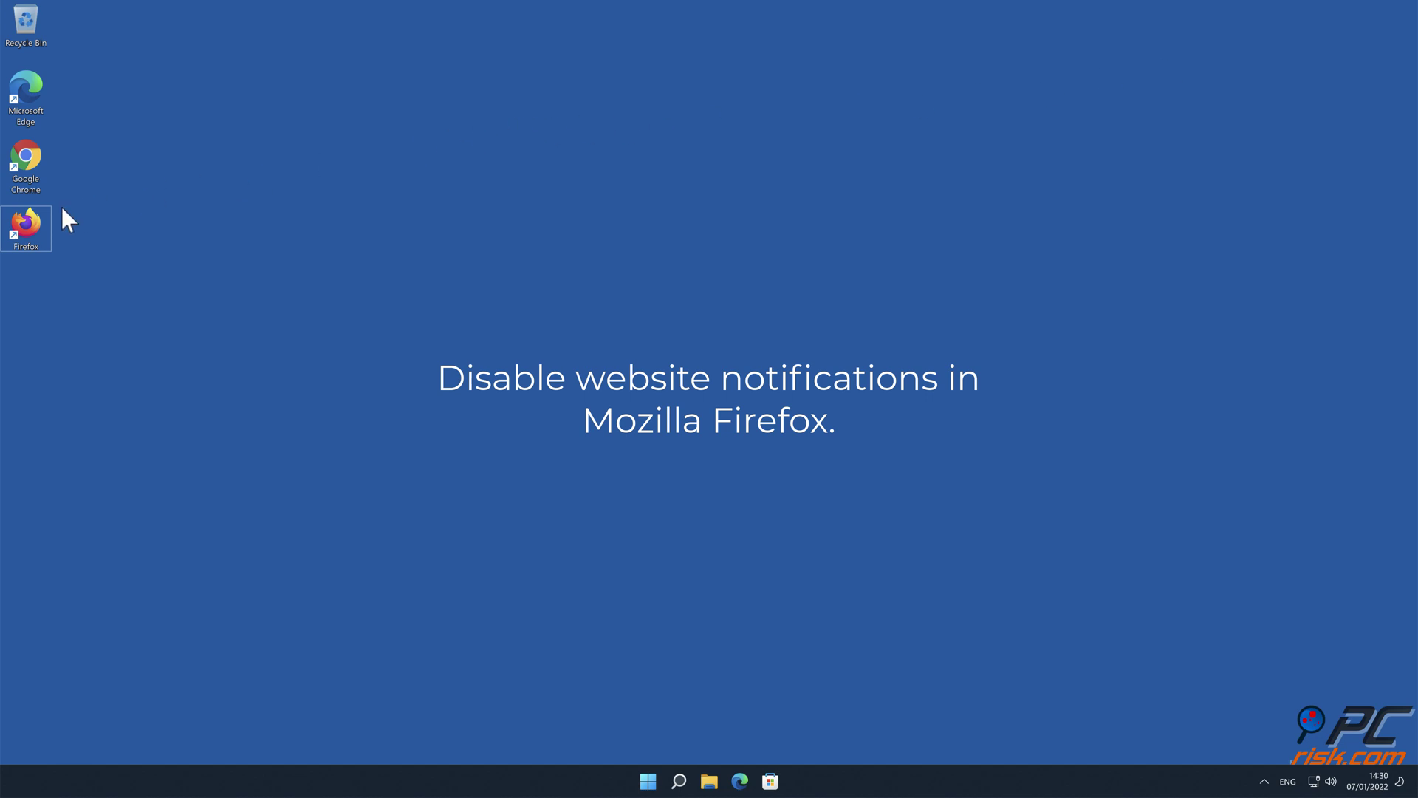
# Launch Firefox and go to Settings' Privacy & Security page, down to the Permissions section.
pyautogui.doubleClick(19, 225)
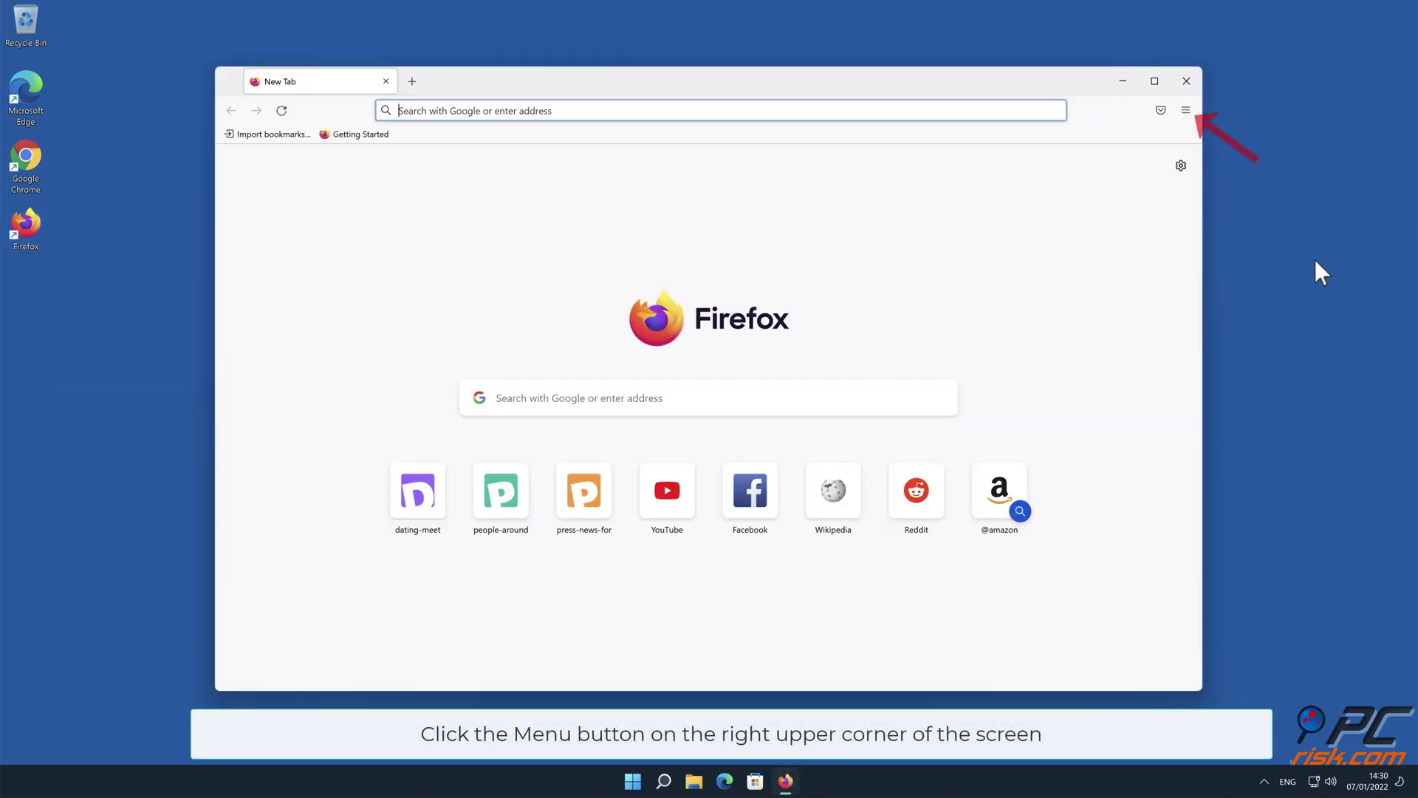
pyautogui.click(1185, 111)
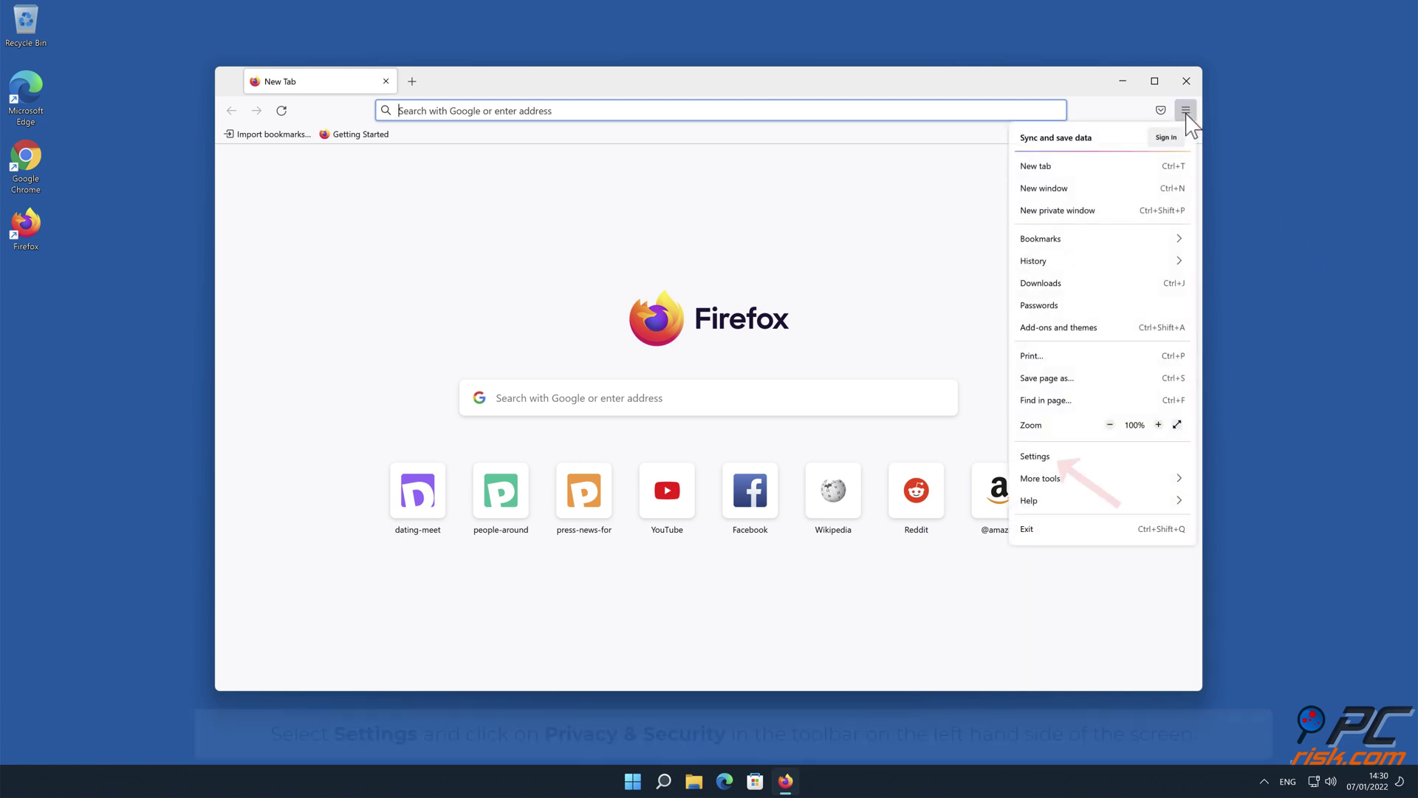
pyautogui.click(1109, 456)
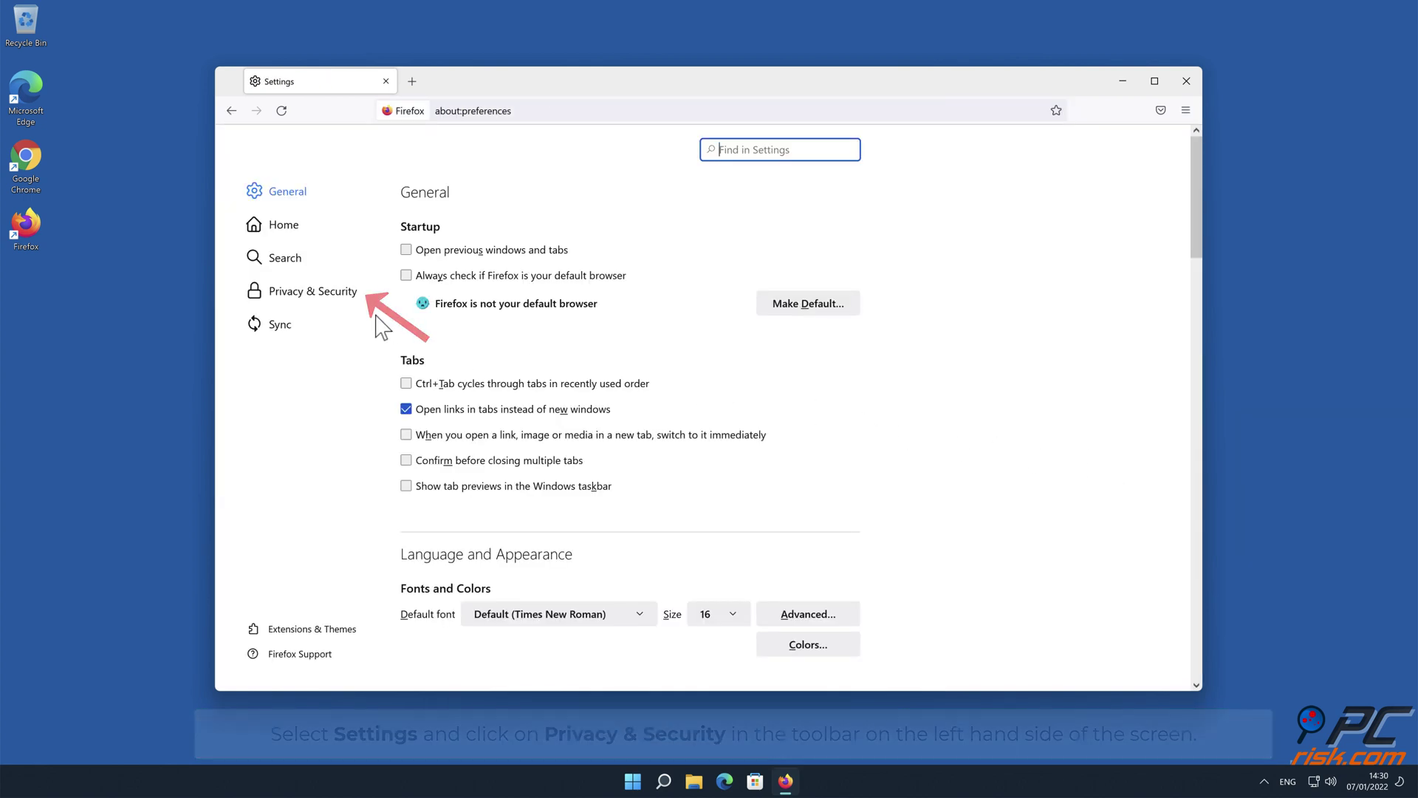
pyautogui.click(333, 292)
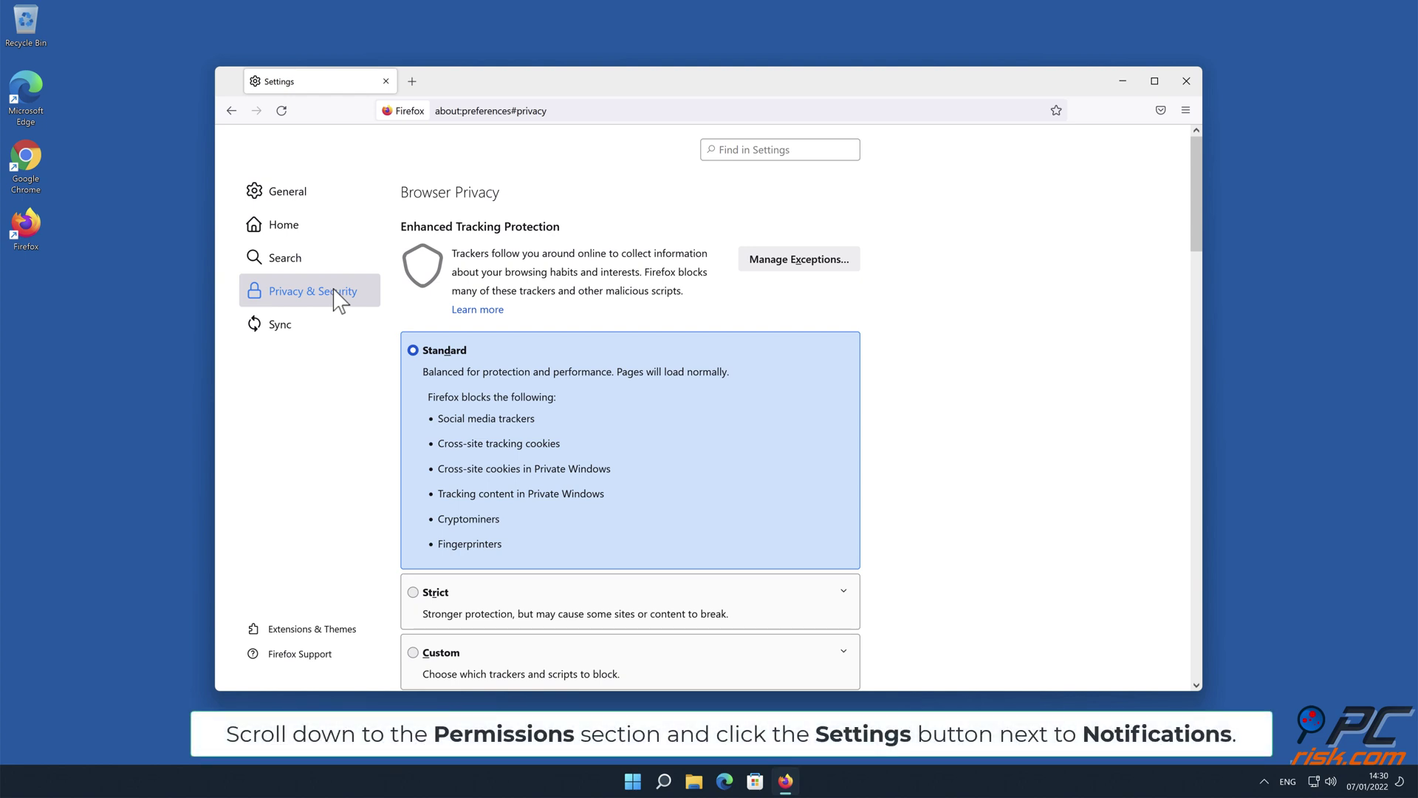
pyautogui.moveTo(1193, 179); pyautogui.dragTo(1195, 452)
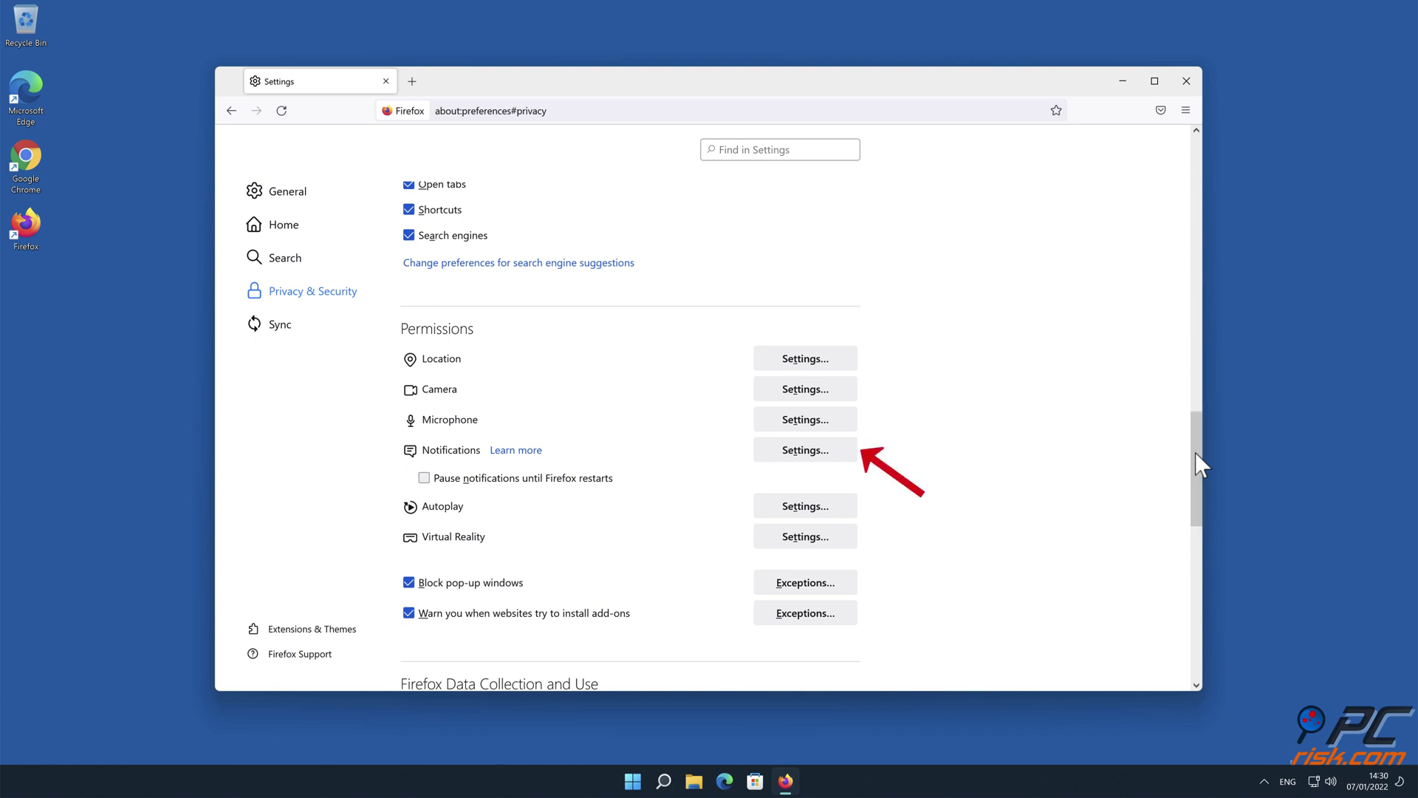
# Open Firefox's Notification Permissions list and the status dropdown for eclto.people-around.me.
pyautogui.click(843, 452)
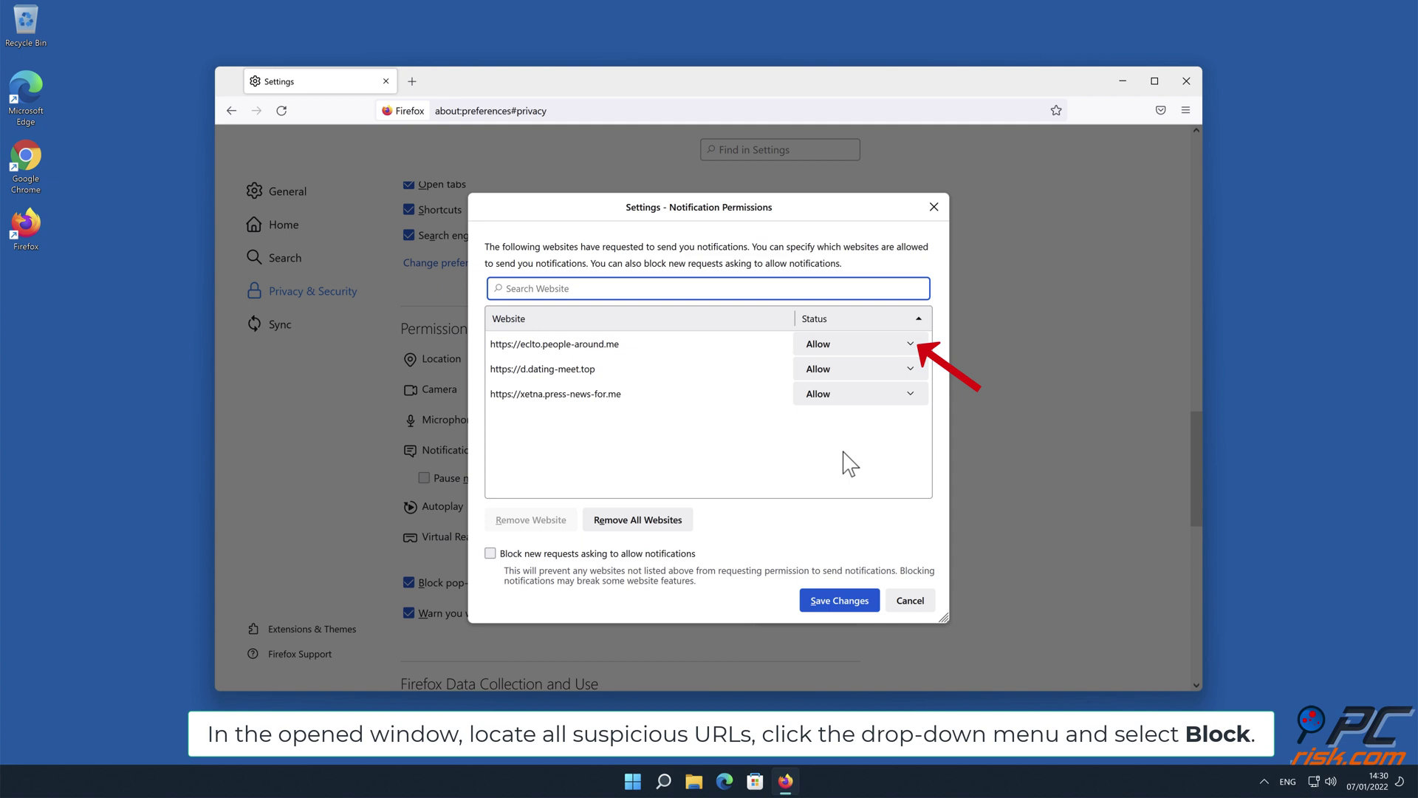
pyautogui.click(908, 345)
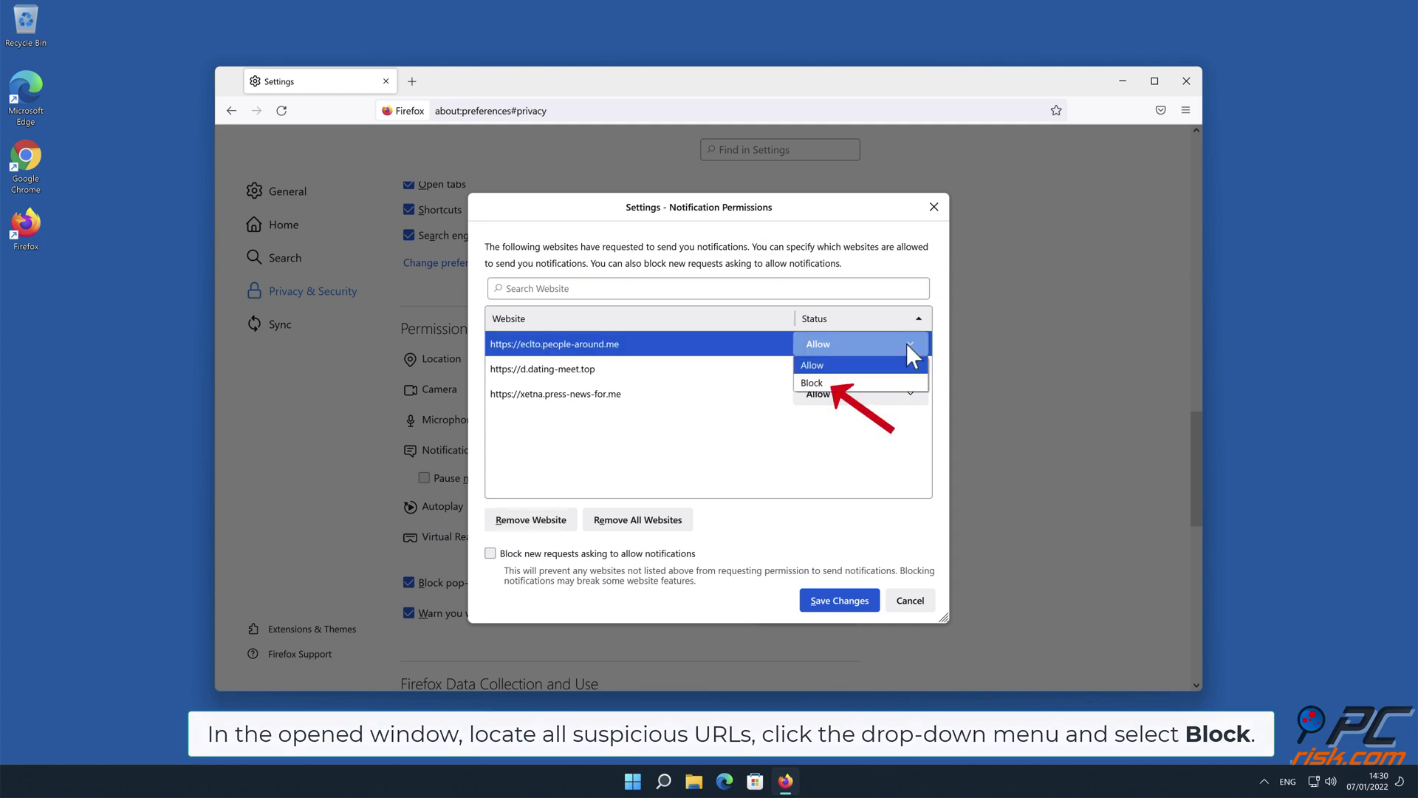